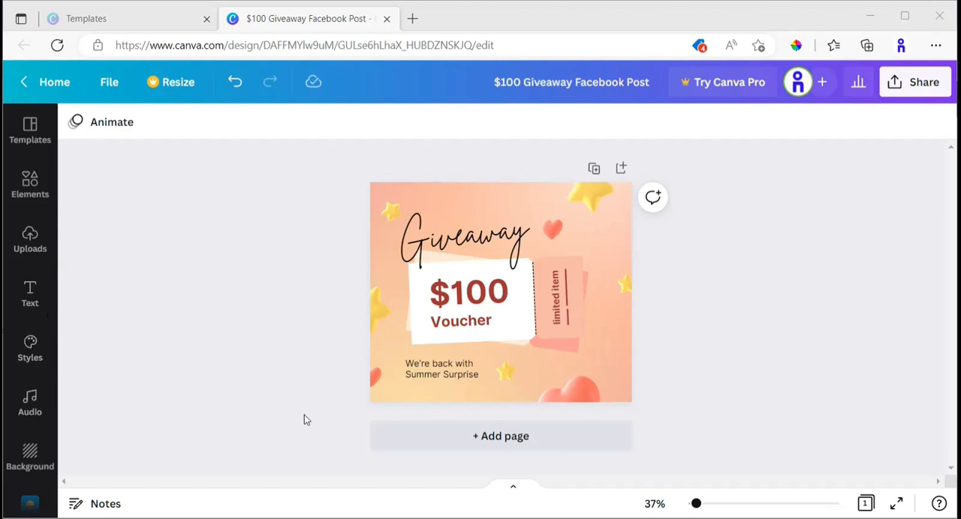
Look through the design tools, the style presets and the graphics collections, and collapse the side panel.
{"action": "scroll", "coordinate": [34, 442], "scroll_direction": "down", "scroll_amount": 2}
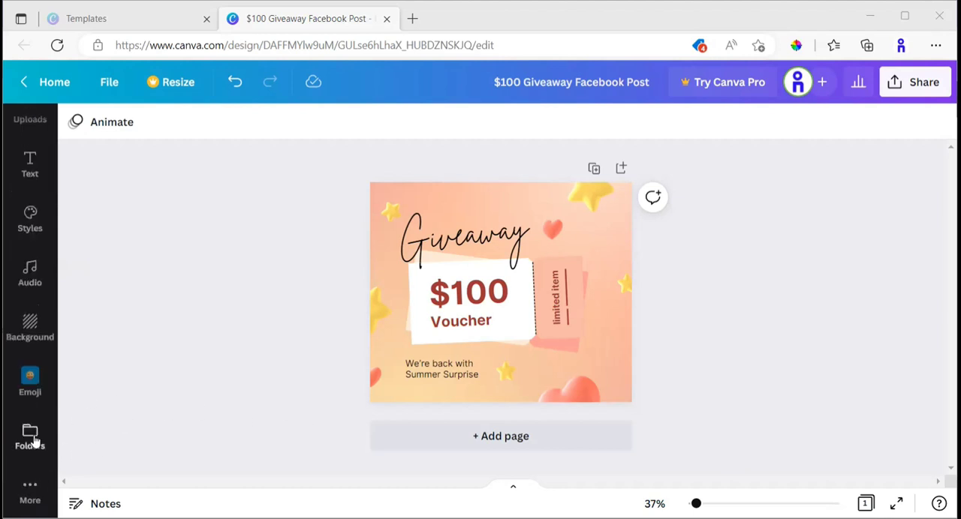
{"action": "scroll", "coordinate": [43, 349], "scroll_direction": "up", "scroll_amount": 2}
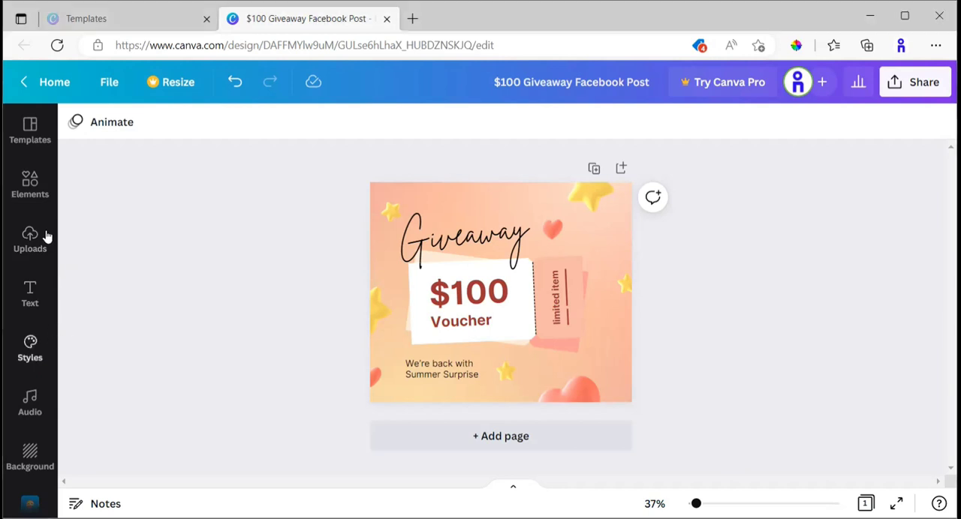
{"action": "left_click", "coordinate": [33, 351]}
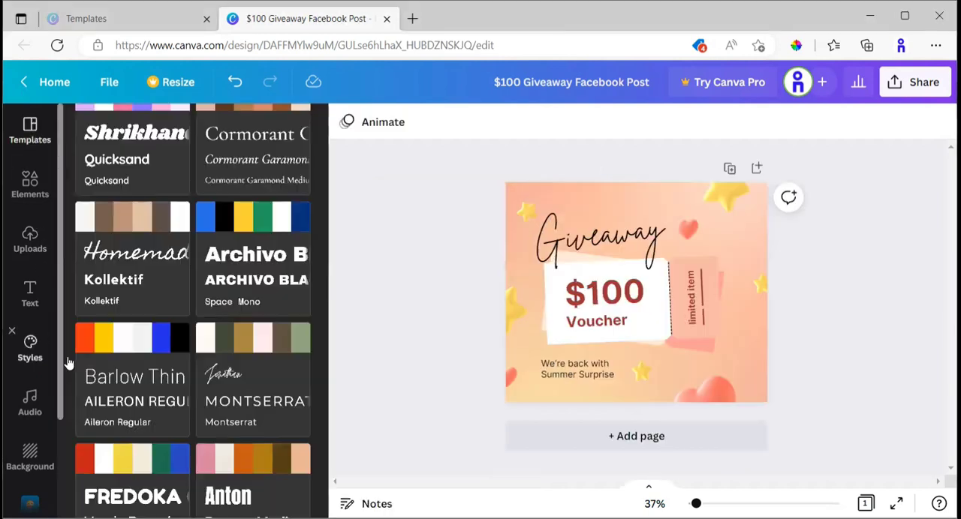
{"action": "scroll", "coordinate": [254, 323], "scroll_direction": "up", "scroll_amount": 4}
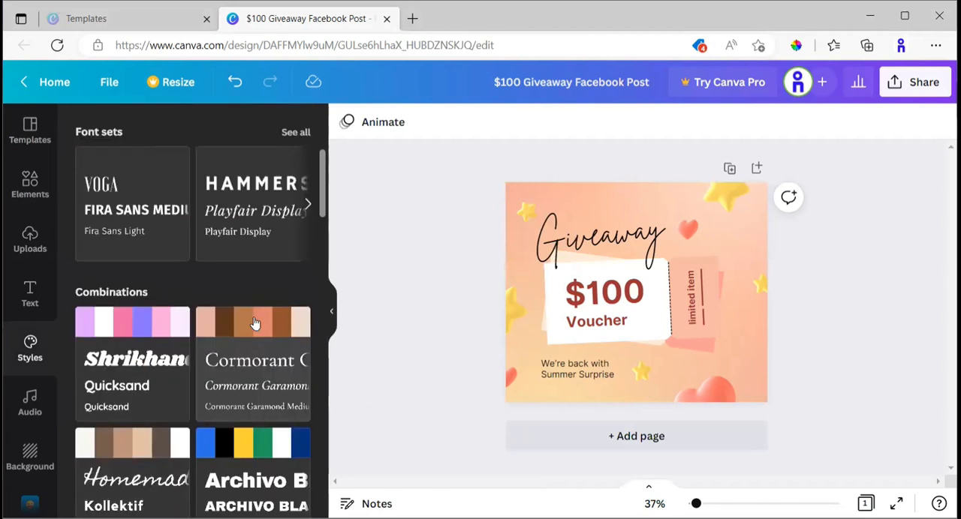
{"action": "scroll", "coordinate": [254, 323], "scroll_direction": "up", "scroll_amount": 3}
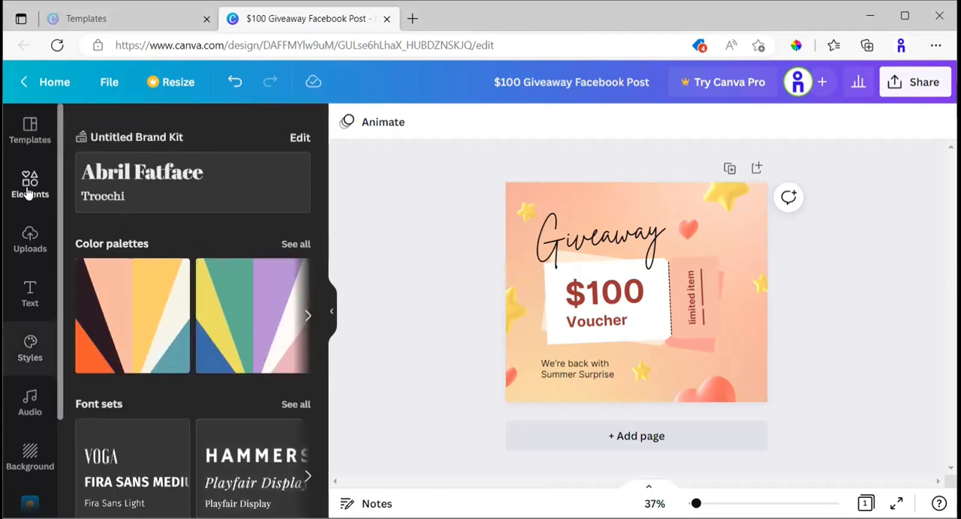
{"action": "left_click", "coordinate": [30, 187]}
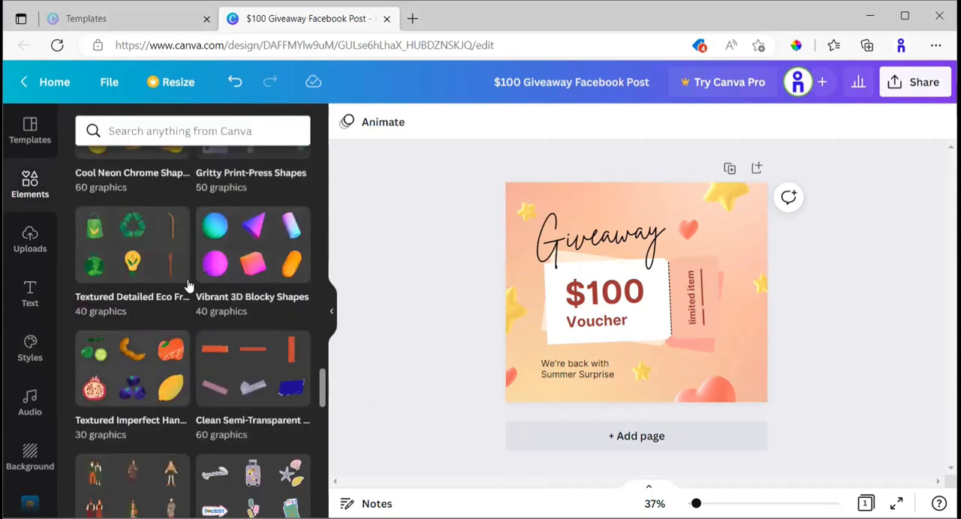
{"action": "scroll", "coordinate": [170, 274], "scroll_direction": "down", "scroll_amount": 2}
{"action": "scroll", "coordinate": [191, 296], "scroll_direction": "up", "scroll_amount": 1}
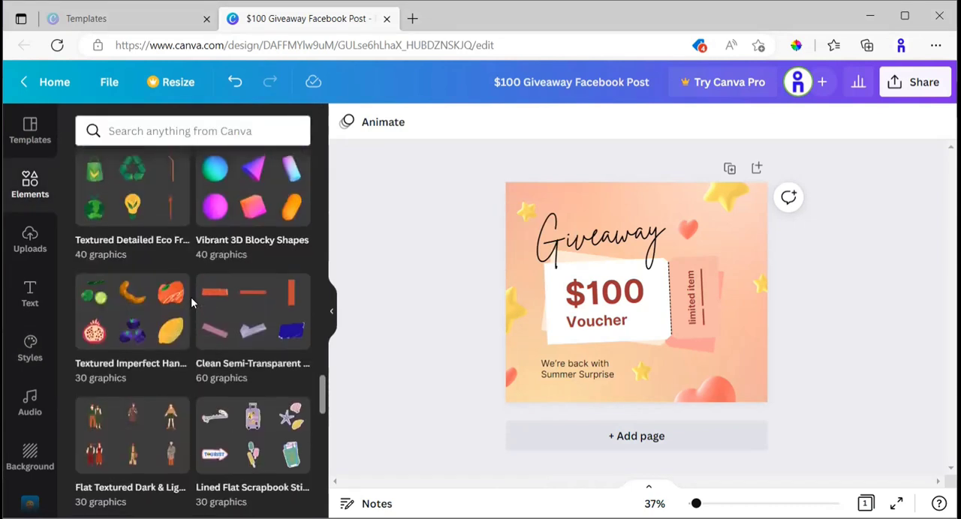
{"action": "left_click", "coordinate": [30, 143]}
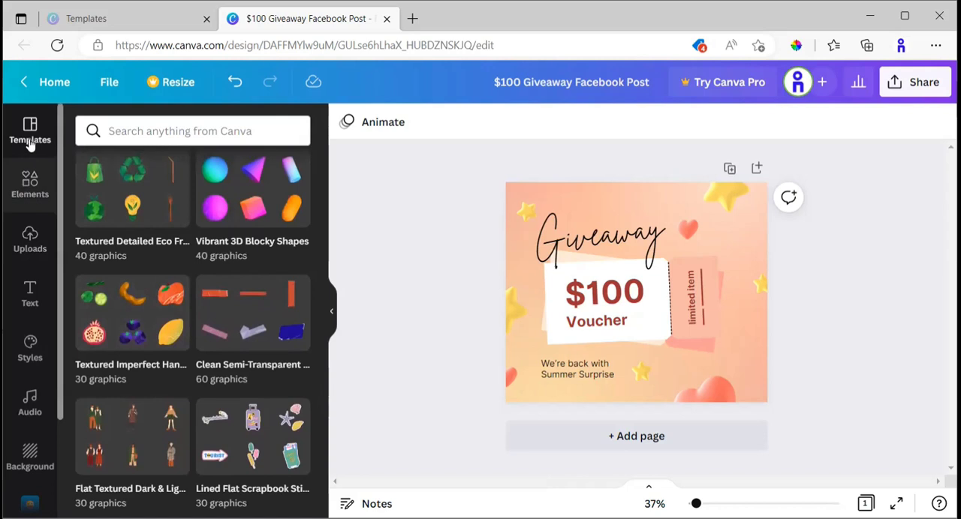
{"action": "left_click", "coordinate": [328, 315]}
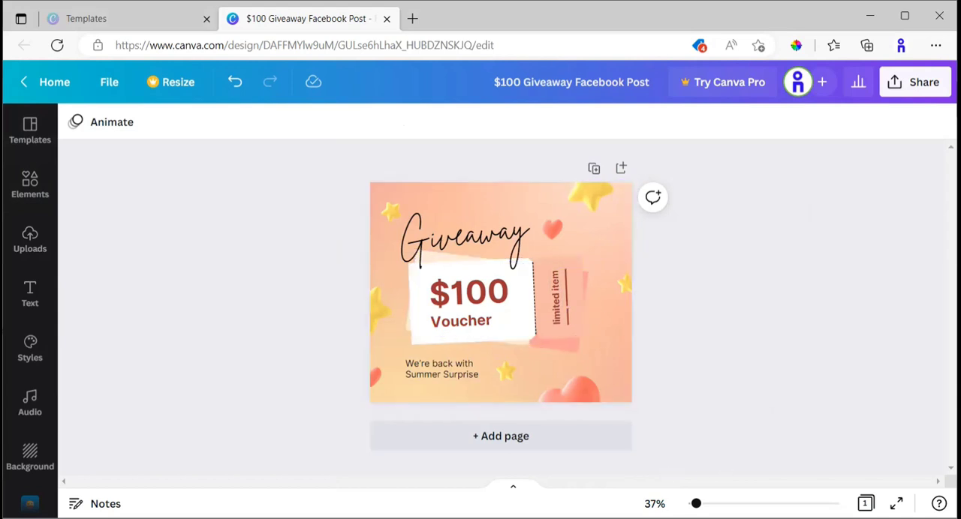
Zoom the canvas to 54% and check the available preset zoom levels.
{"action": "left_click_drag", "start_coordinate": [696, 503], "coordinate": [701, 504]}
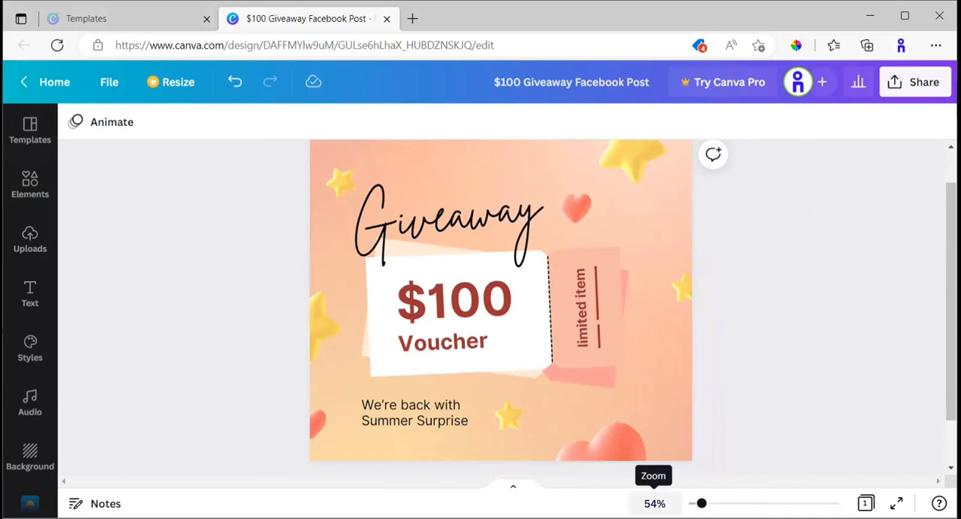
{"action": "left_click", "coordinate": [654, 504]}
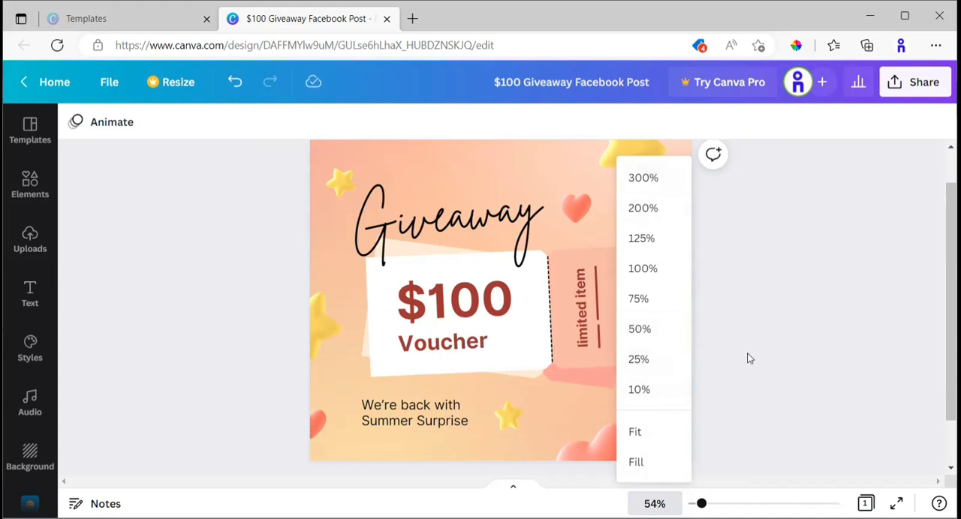
{"action": "left_click", "coordinate": [765, 358]}
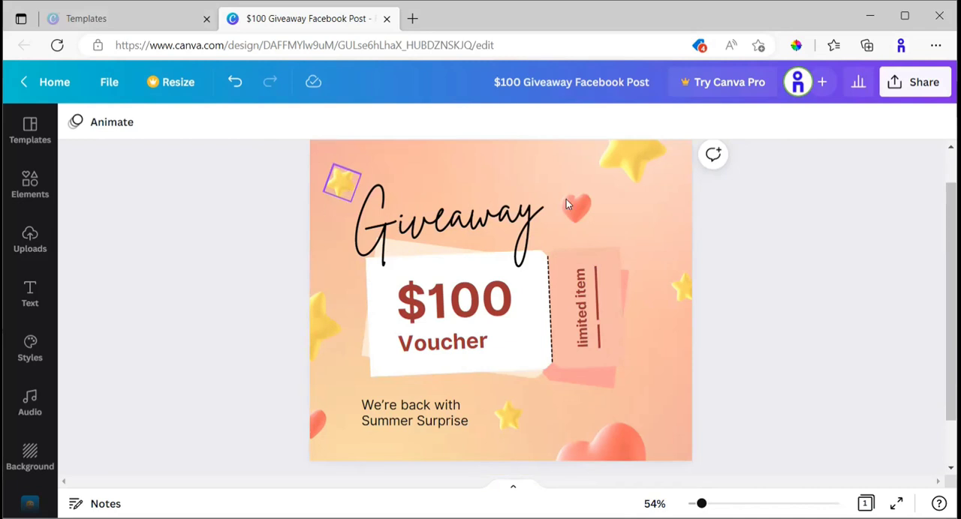
Open the image editing options for the small star beside the Giveaway heading and go to the filters.
{"action": "left_click", "coordinate": [343, 187]}
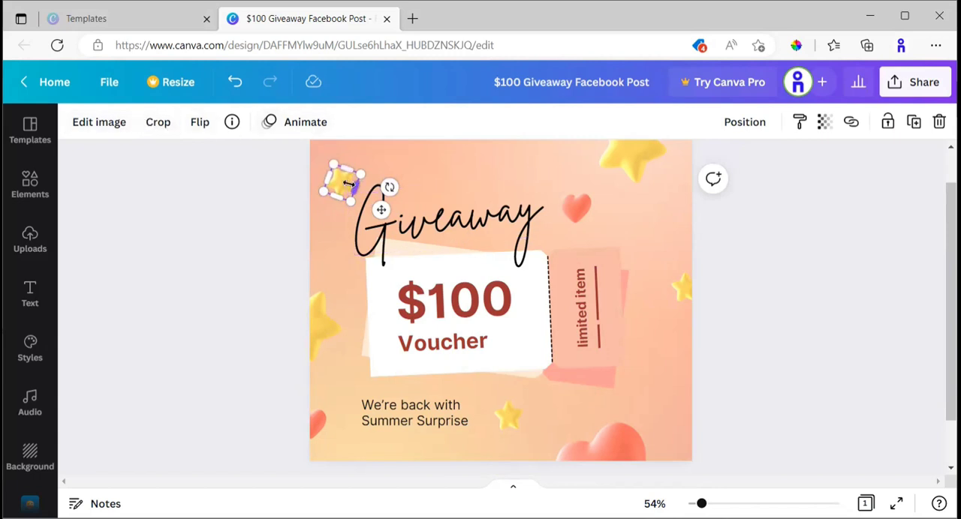
{"action": "left_click", "coordinate": [94, 122]}
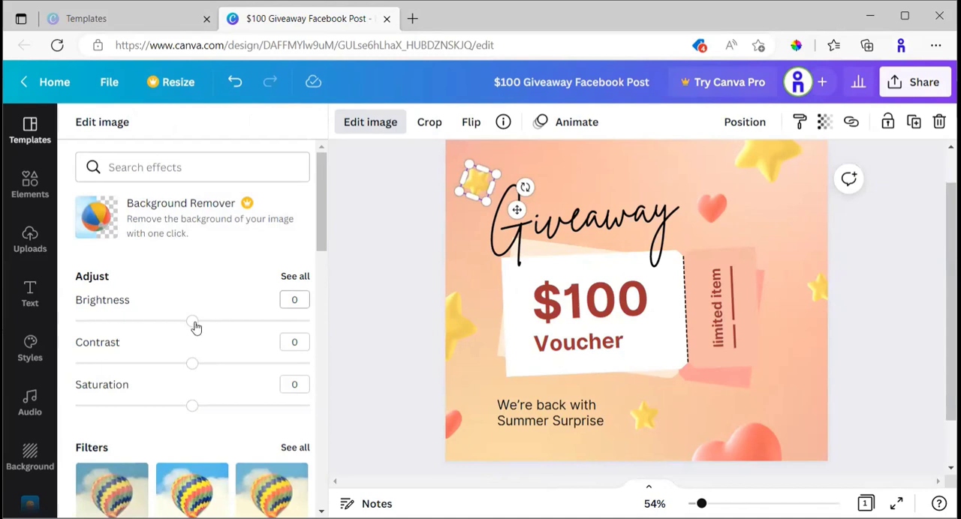
{"action": "mouse_move", "coordinate": [194, 325]}
{"action": "left_mouse_down"}
{"action": "mouse_move", "coordinate": [155, 324]}
{"action": "mouse_move", "coordinate": [244, 338]}
{"action": "mouse_move", "coordinate": [193, 333]}
{"action": "left_mouse_up"}
{"action": "scroll", "coordinate": [153, 391], "scroll_direction": "down", "scroll_amount": 1}
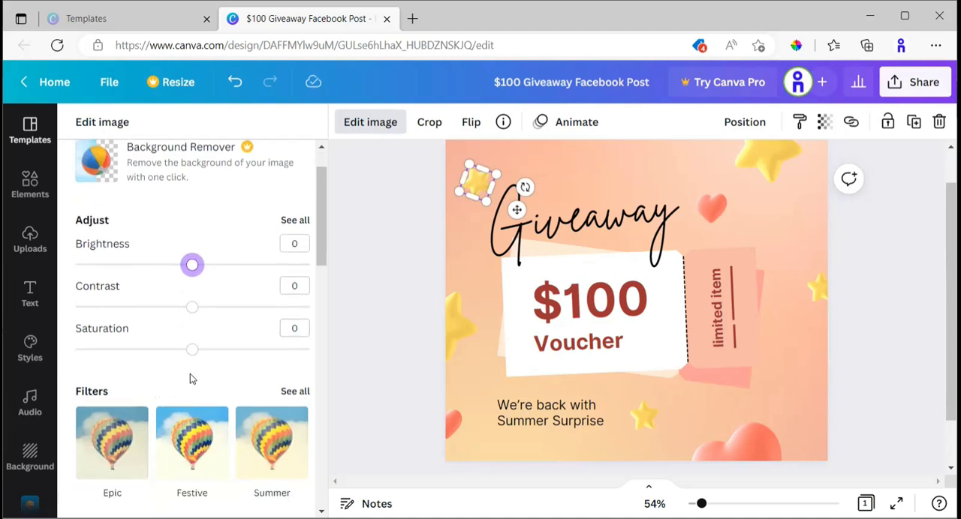
{"action": "scroll", "coordinate": [191, 377], "scroll_direction": "down", "scroll_amount": 3}
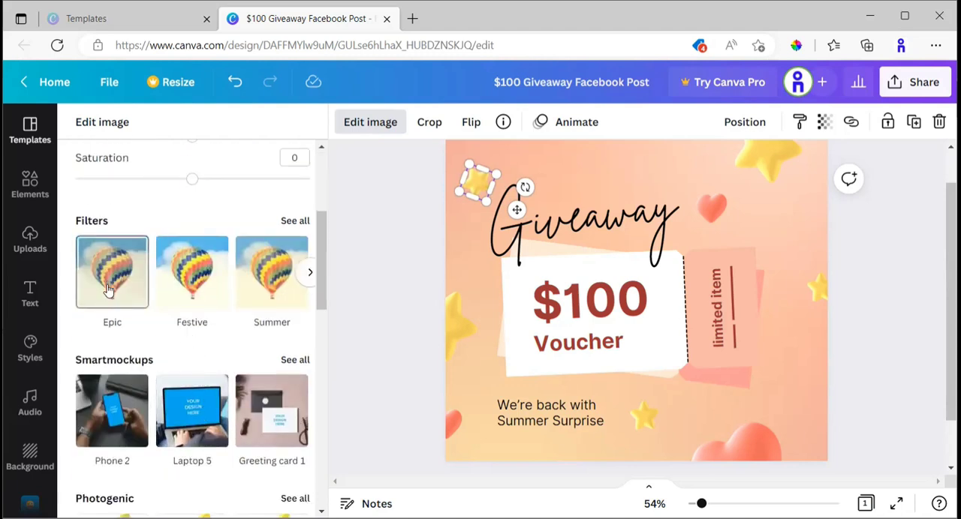
Try the Solar, Selfie, Cali and Retro filters on the small star image.
{"action": "left_click", "coordinate": [309, 273]}
{"action": "left_click", "coordinate": [308, 272]}
{"action": "left_click", "coordinate": [309, 274]}
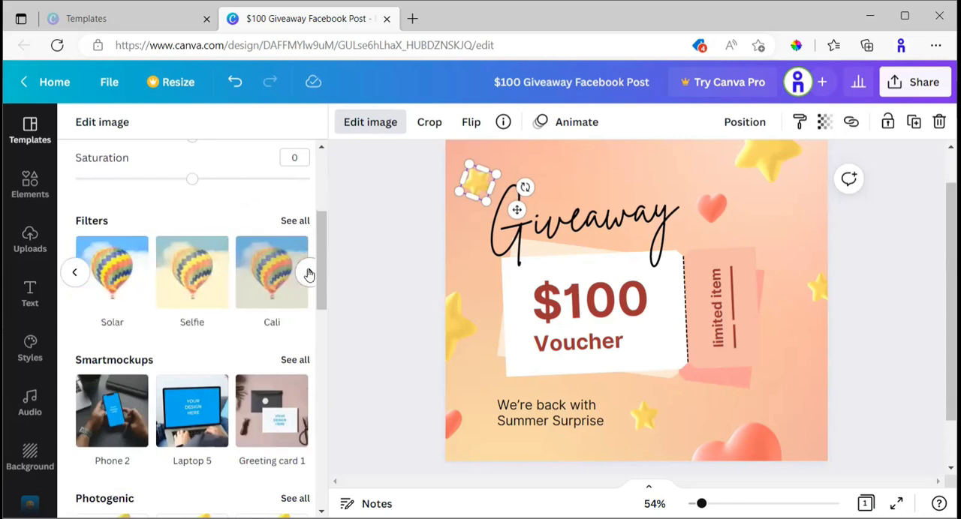
{"action": "left_click", "coordinate": [126, 283]}
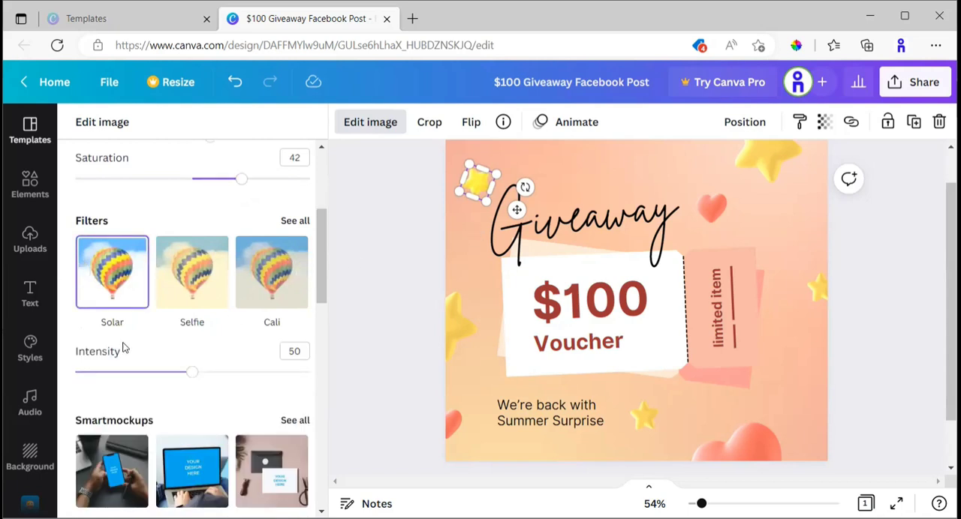
{"action": "left_click", "coordinate": [193, 290]}
{"action": "left_click", "coordinate": [268, 290]}
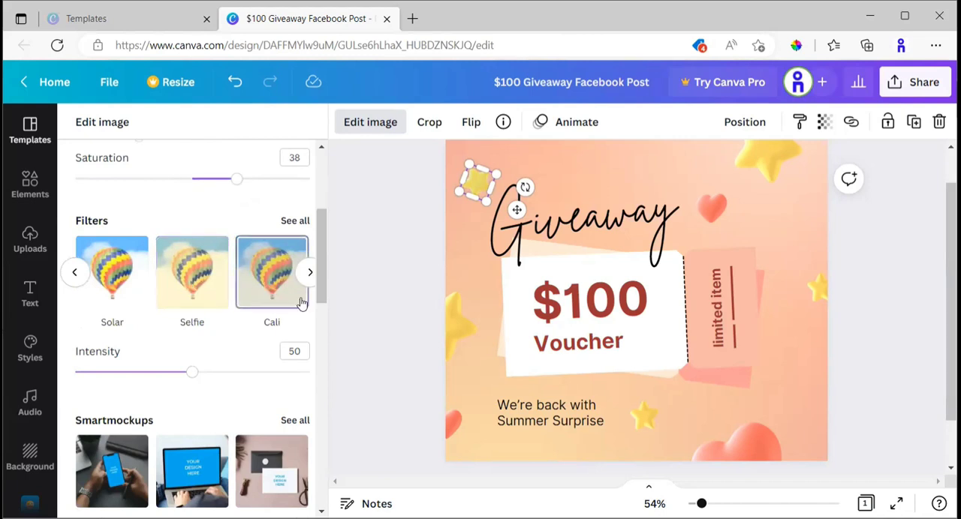
{"action": "left_click", "coordinate": [309, 273]}
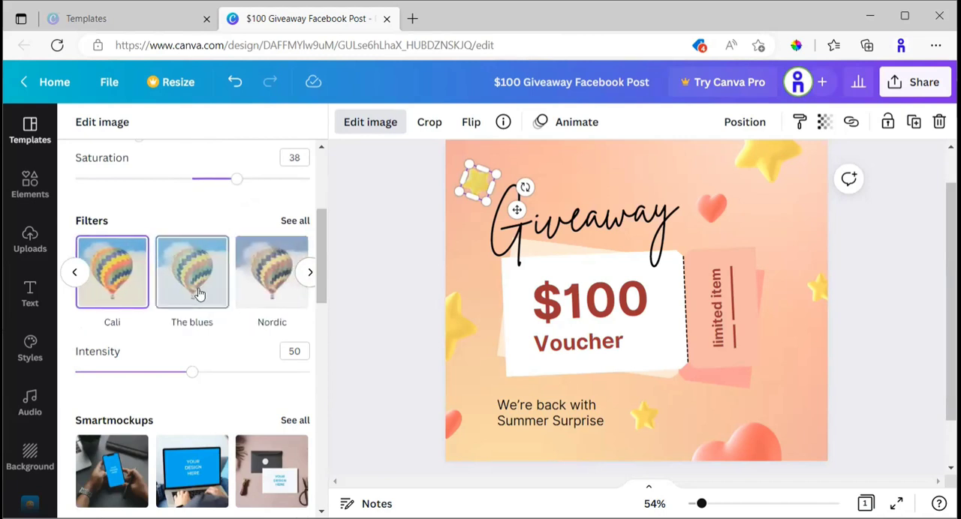
{"action": "left_click", "coordinate": [308, 272]}
{"action": "left_click", "coordinate": [264, 280]}
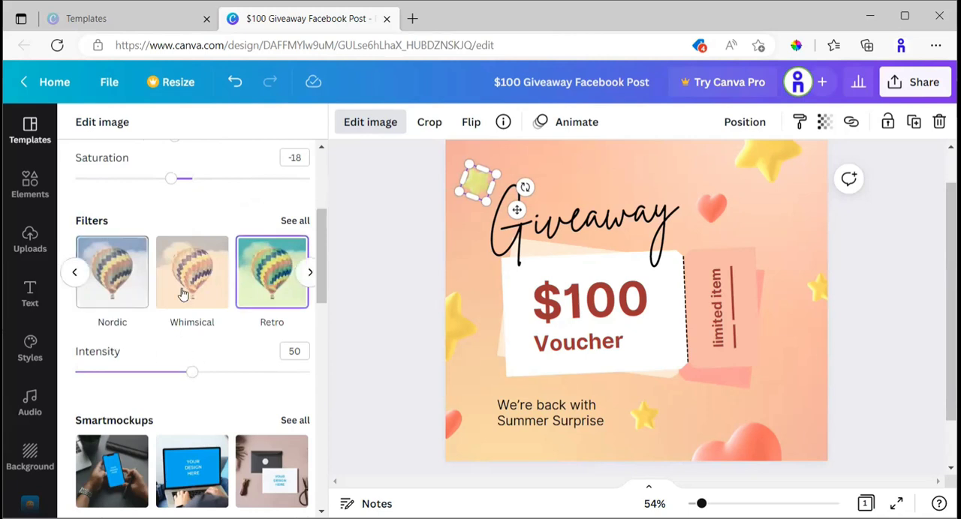
Try the Festive filter on the small star image, and apply the Epic filter instead.
{"action": "left_click", "coordinate": [75, 273]}
{"action": "left_click", "coordinate": [75, 274]}
{"action": "left_click", "coordinate": [99, 283]}
{"action": "left_click", "coordinate": [192, 289]}
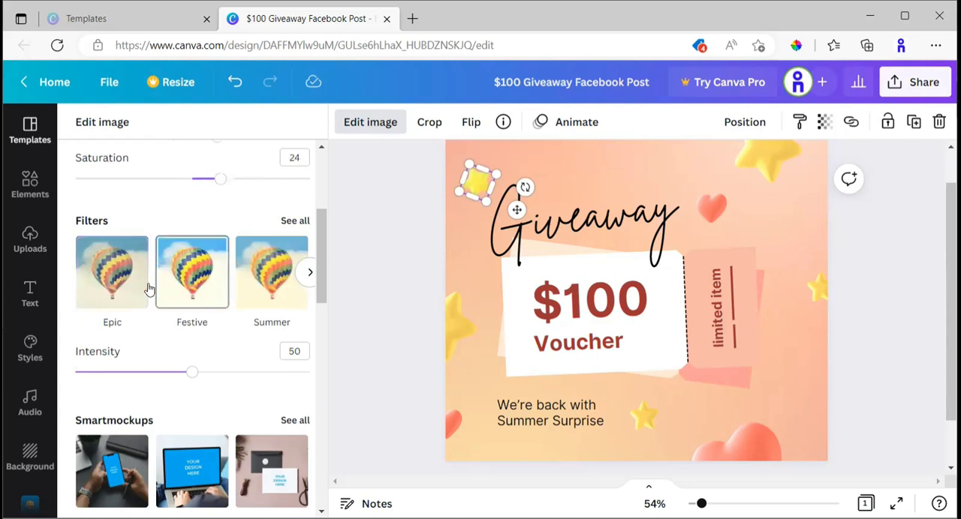
{"action": "left_click", "coordinate": [103, 289]}
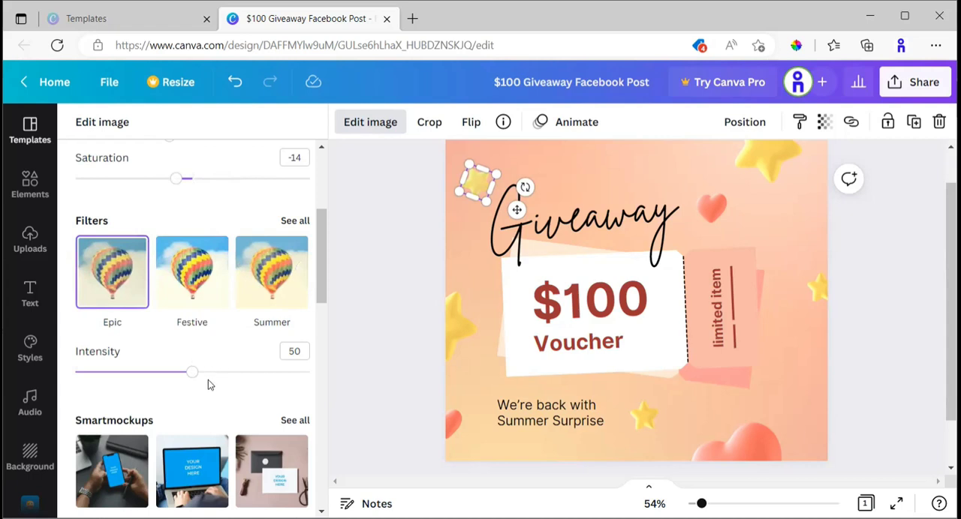
Examine the Smartmockups, Photogenic and other suggested effects offered for the star image, including the recently used ones.
{"action": "scroll", "coordinate": [209, 382], "scroll_direction": "down", "scroll_amount": 2}
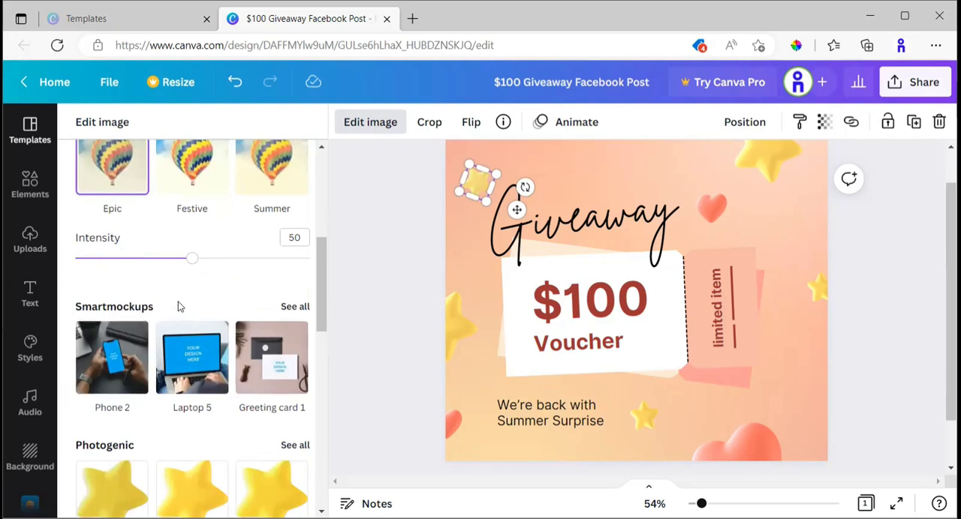
{"action": "scroll", "coordinate": [178, 306], "scroll_direction": "down", "scroll_amount": 1}
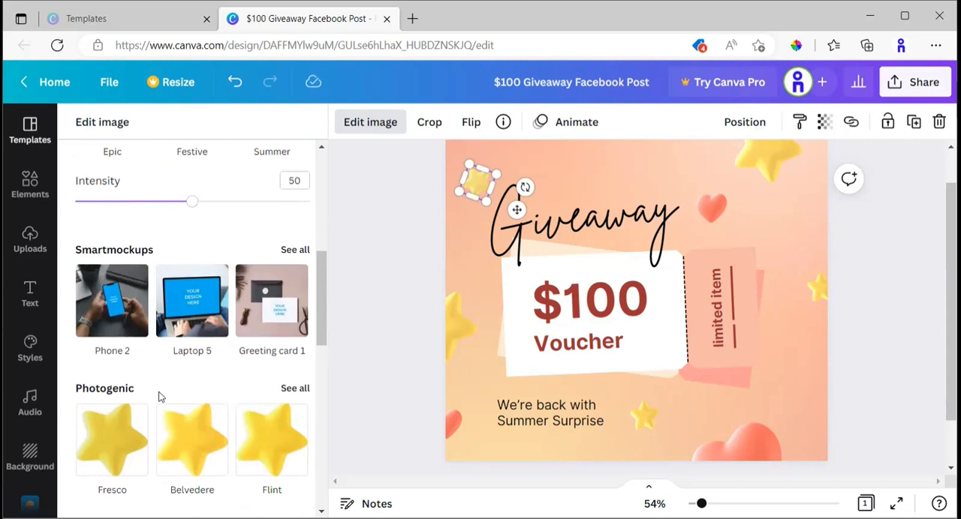
{"action": "scroll", "coordinate": [158, 396], "scroll_direction": "down", "scroll_amount": 2}
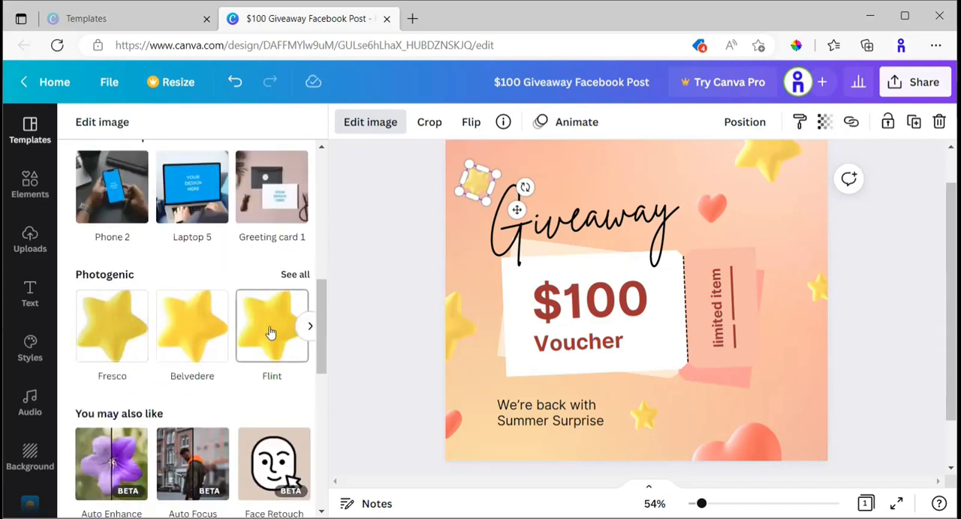
{"action": "scroll", "coordinate": [188, 367], "scroll_direction": "down", "scroll_amount": 1}
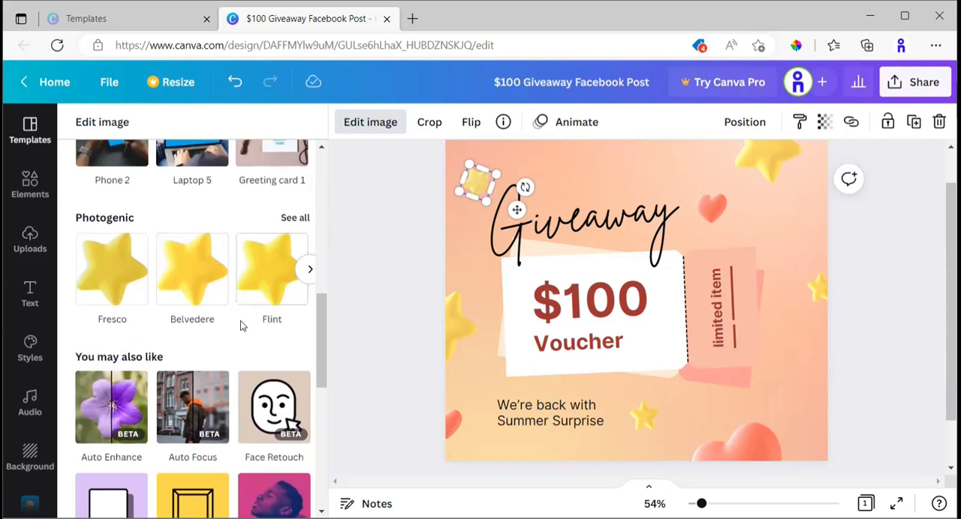
{"action": "scroll", "coordinate": [159, 298], "scroll_direction": "down", "scroll_amount": 2}
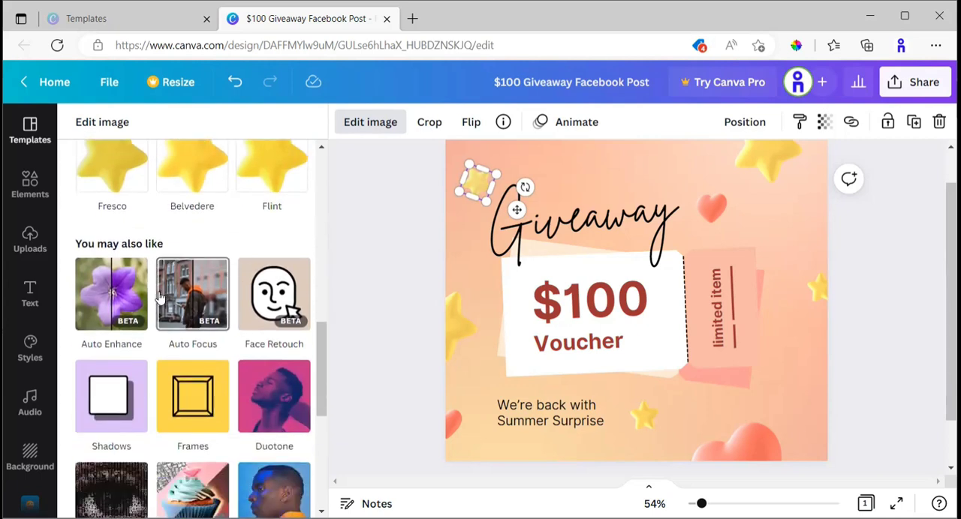
{"action": "scroll", "coordinate": [223, 311], "scroll_direction": "down", "scroll_amount": 1}
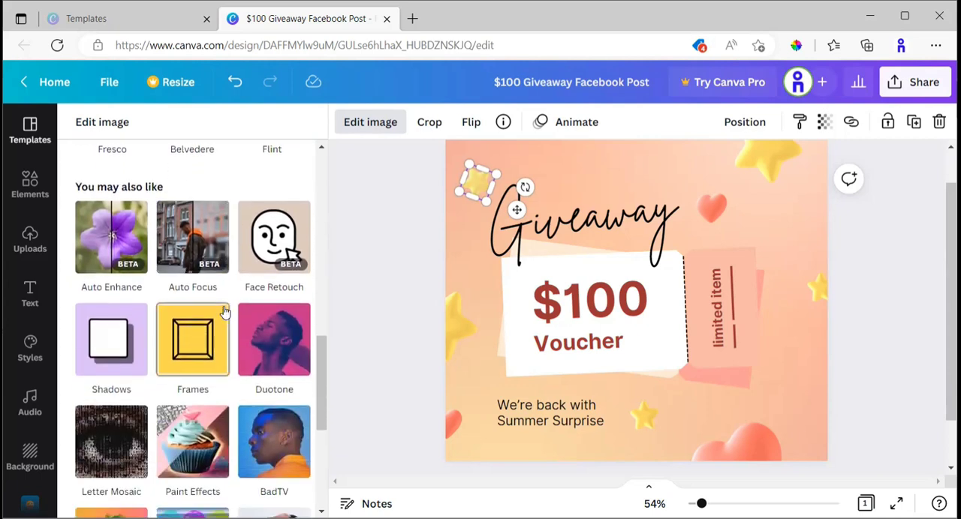
{"action": "scroll", "coordinate": [224, 314], "scroll_direction": "down", "scroll_amount": 2}
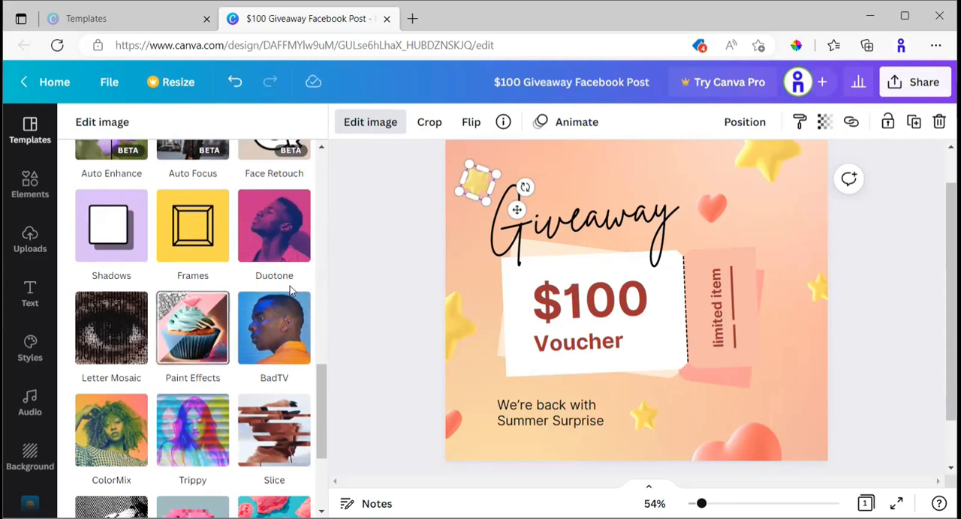
{"action": "scroll", "coordinate": [317, 315], "scroll_direction": "up", "scroll_amount": 5}
{"action": "scroll", "coordinate": [81, 159], "scroll_direction": "up", "scroll_amount": 2}
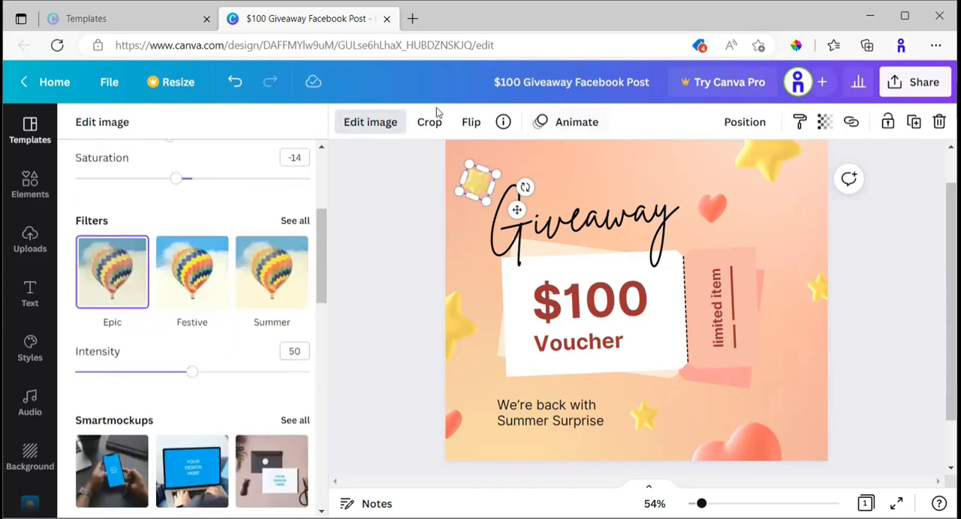
{"action": "left_click", "coordinate": [367, 122]}
{"action": "left_click", "coordinate": [106, 129]}
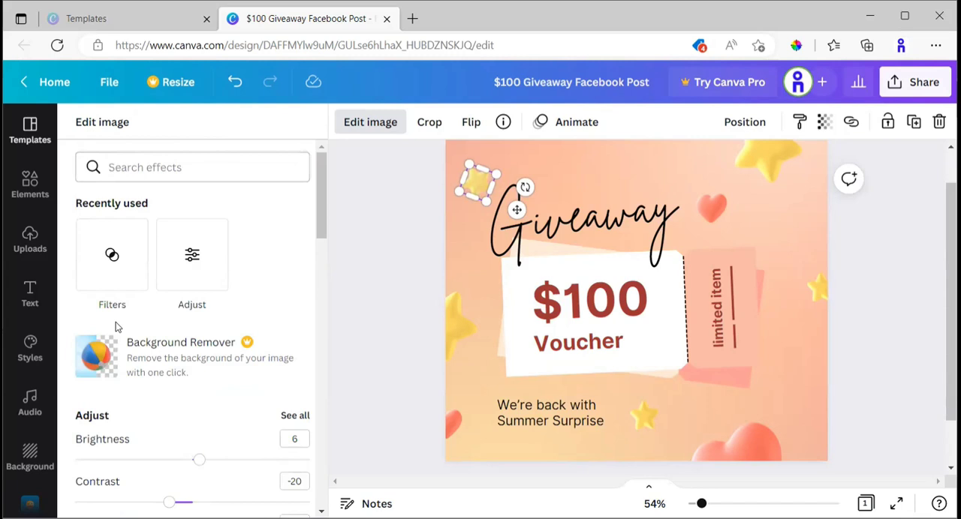
Close the star's image editing options and check its horizontal and vertical flip choices.
{"action": "left_click", "coordinate": [373, 127]}
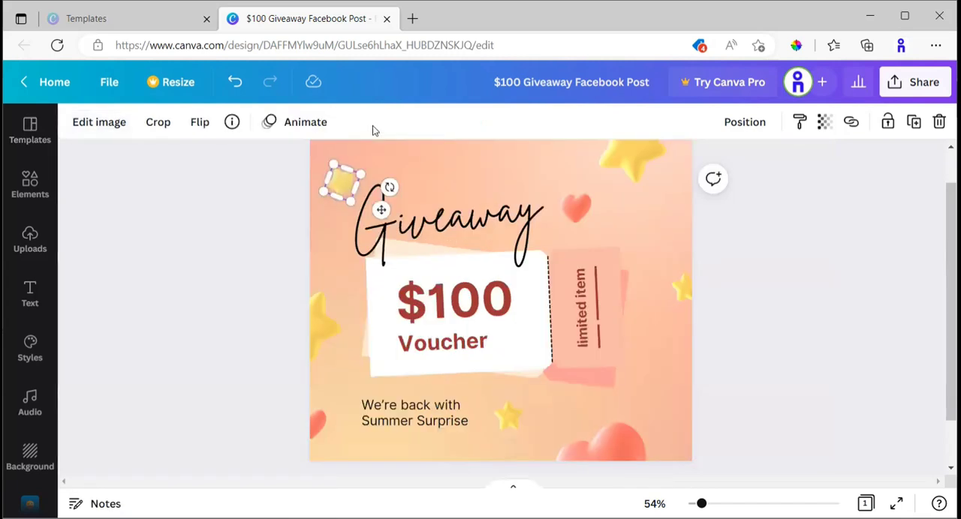
{"action": "left_click", "coordinate": [199, 132]}
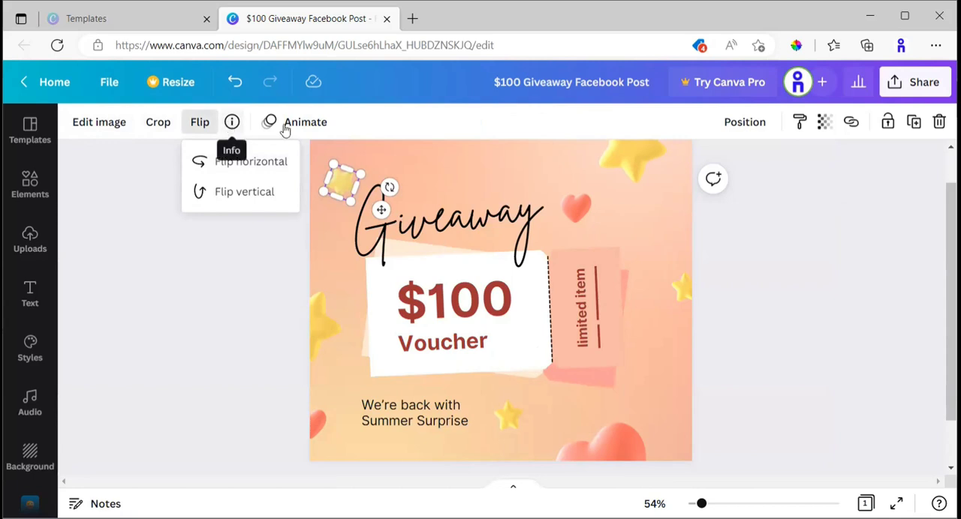
{"action": "left_click", "coordinate": [244, 350]}
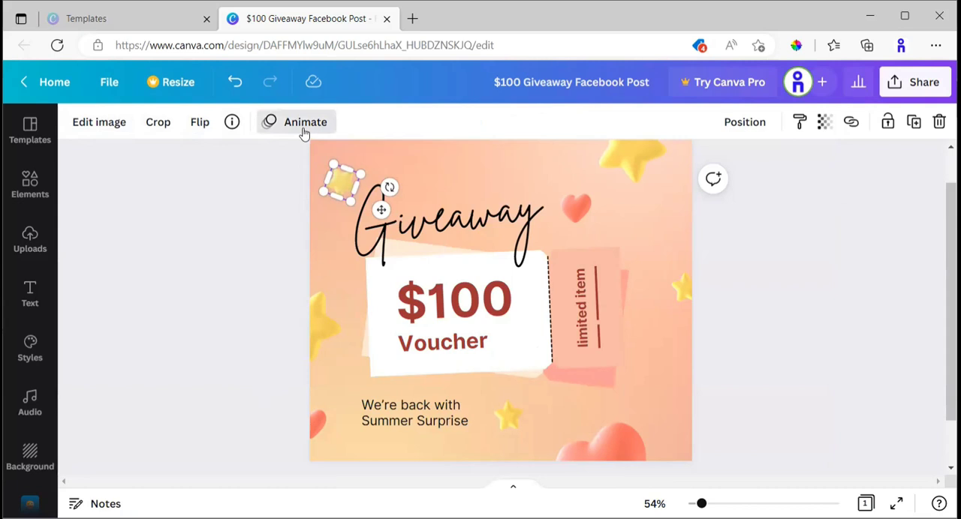
Open the animation options for the small star and preview the Basic and Scale photo animations, including Photo Zoom and Pop.
{"action": "left_click", "coordinate": [304, 132]}
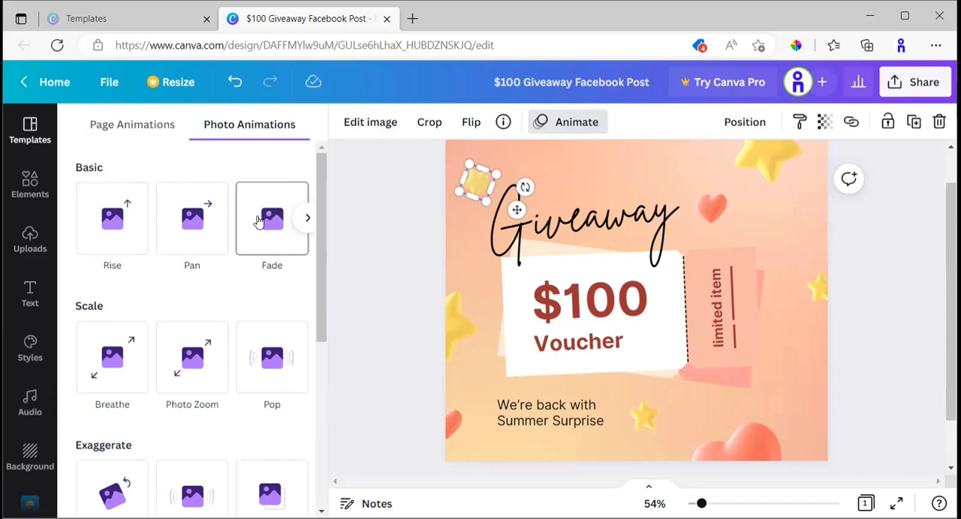
{"action": "scroll", "coordinate": [128, 353], "scroll_direction": "down", "scroll_amount": 1}
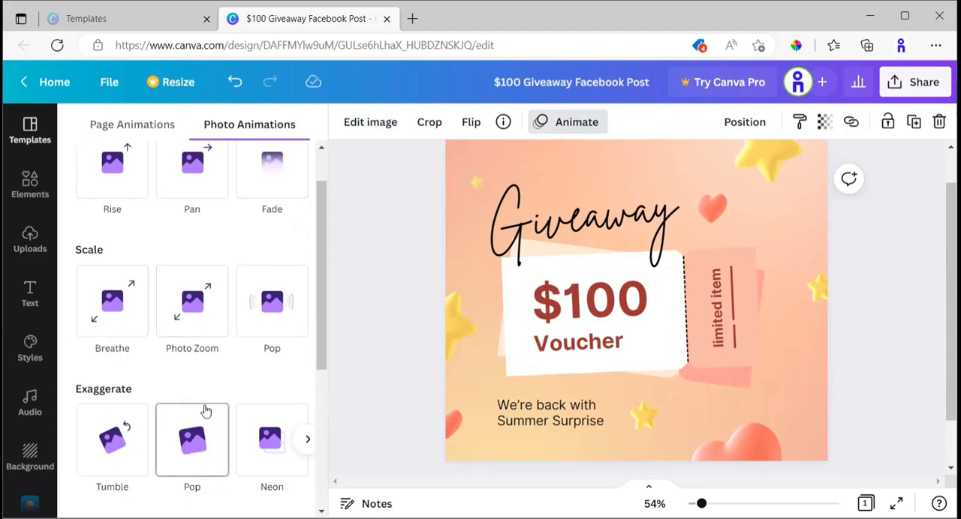
{"action": "scroll", "coordinate": [517, 225], "scroll_direction": "up", "scroll_amount": 1}
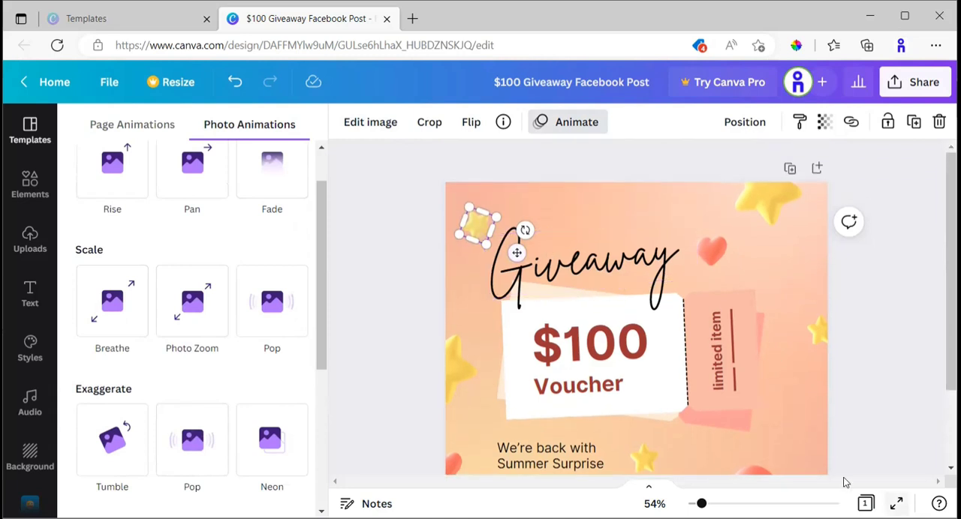
{"action": "scroll", "coordinate": [566, 333], "scroll_direction": "up", "scroll_amount": 1}
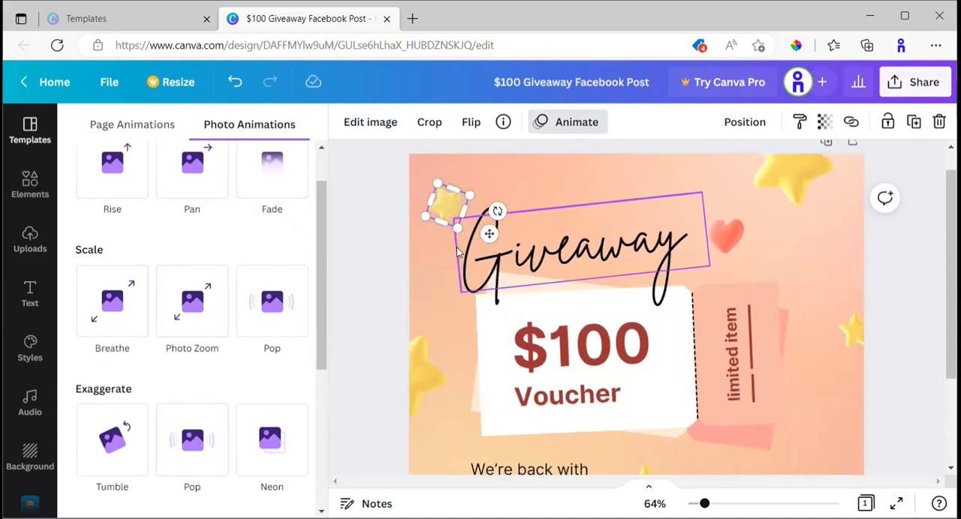
{"action": "left_click", "coordinate": [194, 303]}
{"action": "left_click", "coordinate": [282, 317]}
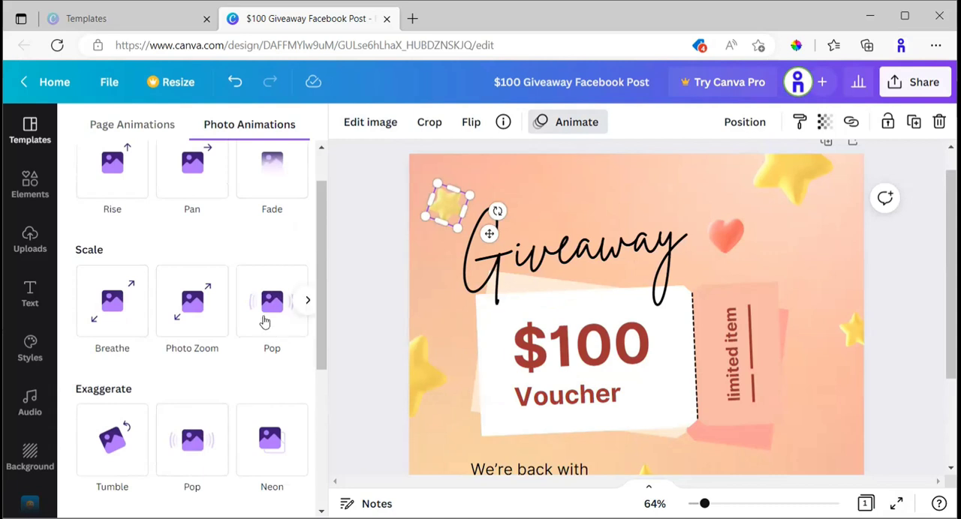
Examine the Exaggerate, Slide in & out and Photo Movement animations for the small star, and close the animation options without applying any.
{"action": "scroll", "coordinate": [167, 357], "scroll_direction": "down", "scroll_amount": 1}
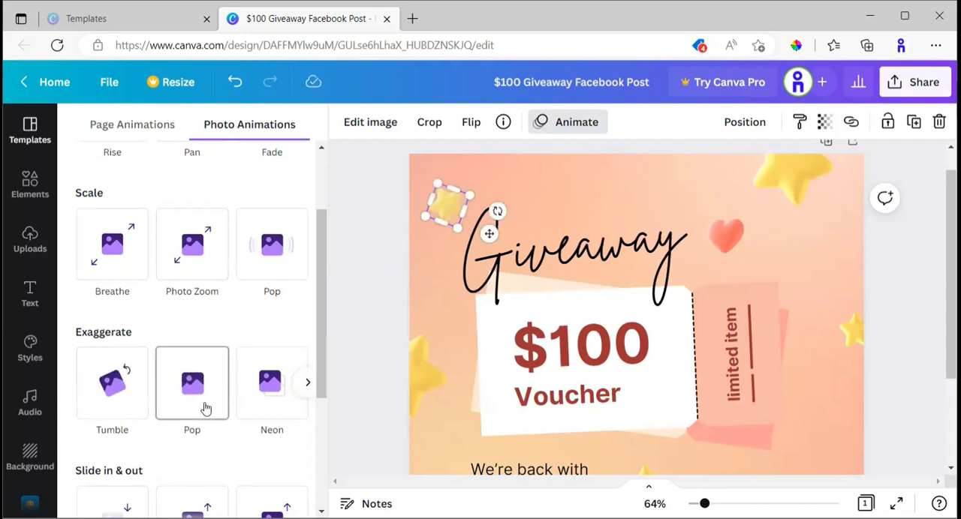
{"action": "scroll", "coordinate": [241, 381], "scroll_direction": "down", "scroll_amount": 3}
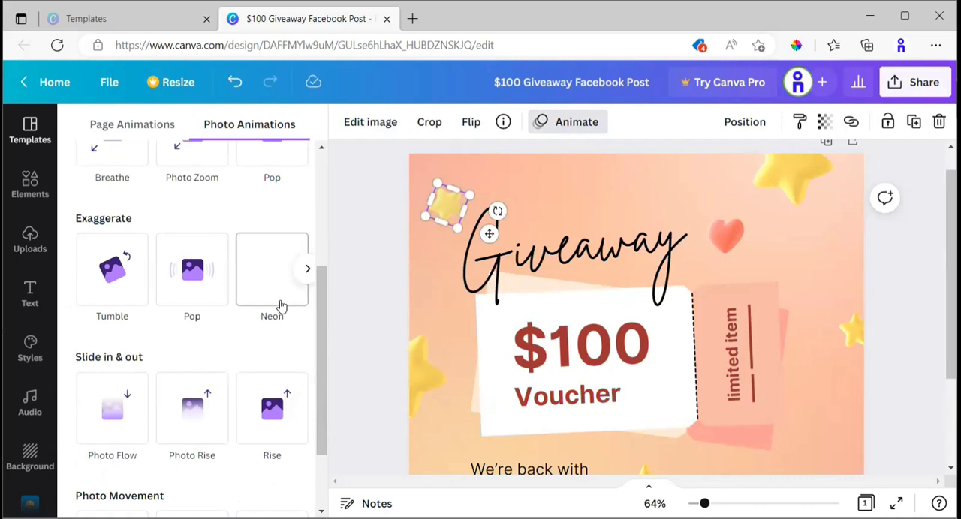
{"action": "scroll", "coordinate": [193, 323], "scroll_direction": "down", "scroll_amount": 2}
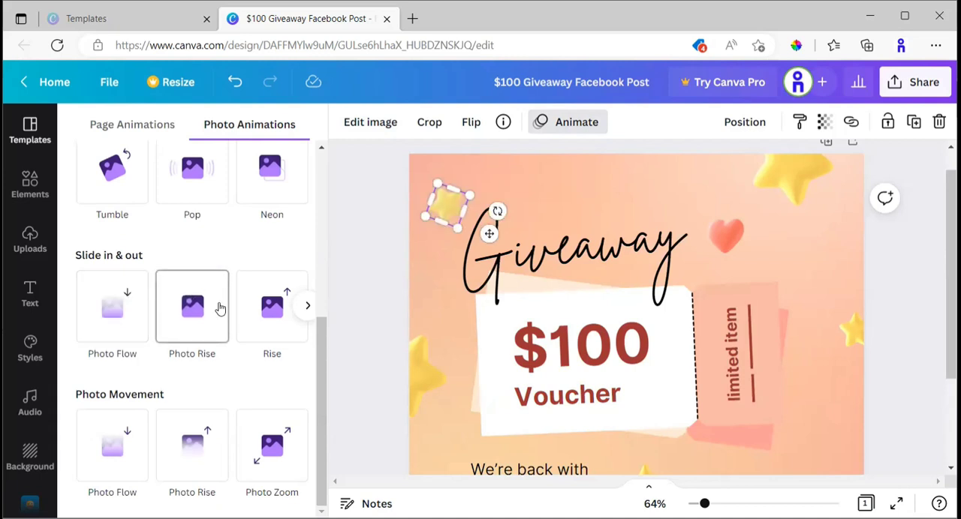
{"action": "scroll", "coordinate": [223, 317], "scroll_direction": "up", "scroll_amount": 5}
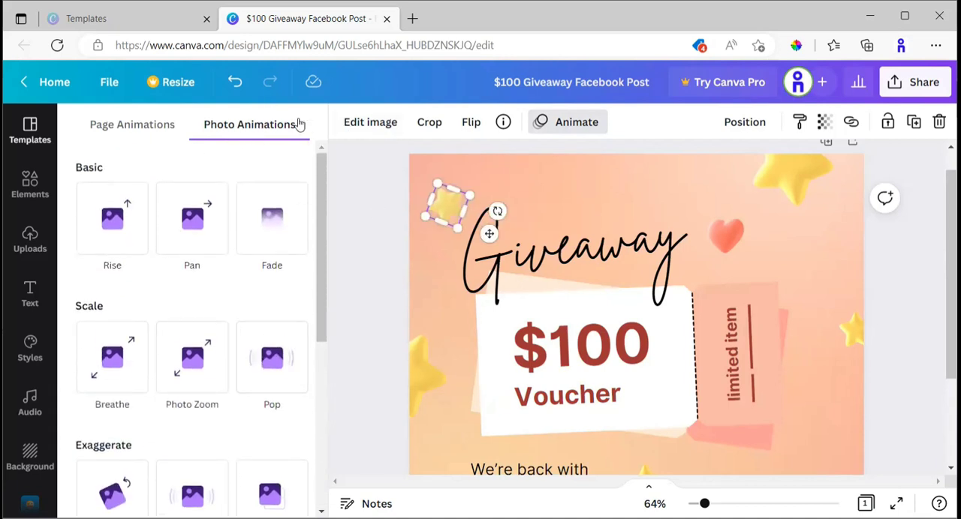
{"action": "left_click", "coordinate": [366, 175]}
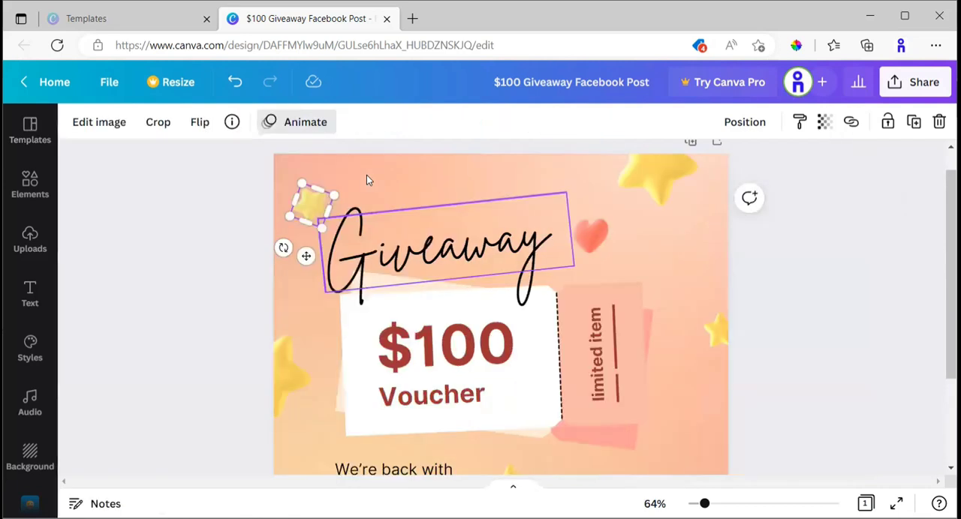
{"action": "left_click", "coordinate": [239, 258]}
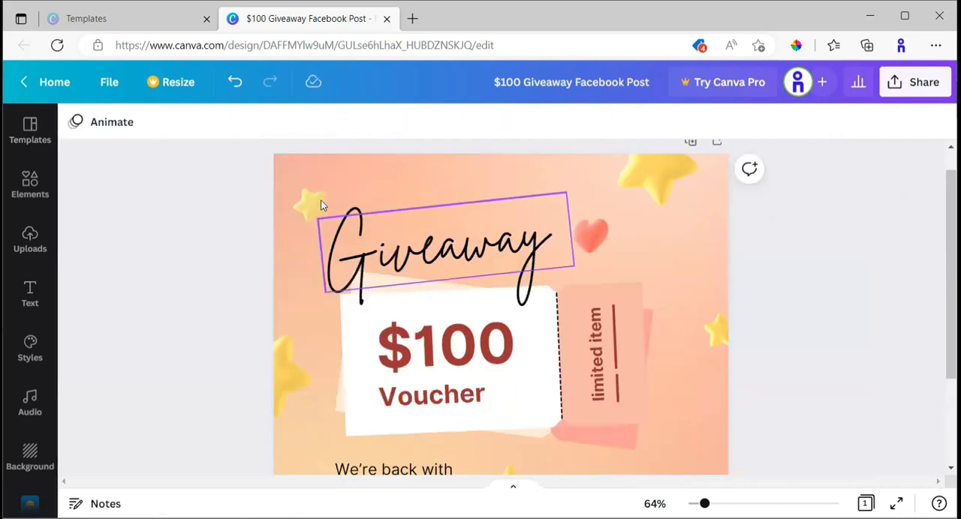
Try to enlarge the small star and stretch it across the Giveaway title, and undo the resizing.
{"action": "left_click", "coordinate": [314, 209]}
{"action": "left_click", "coordinate": [309, 207]}
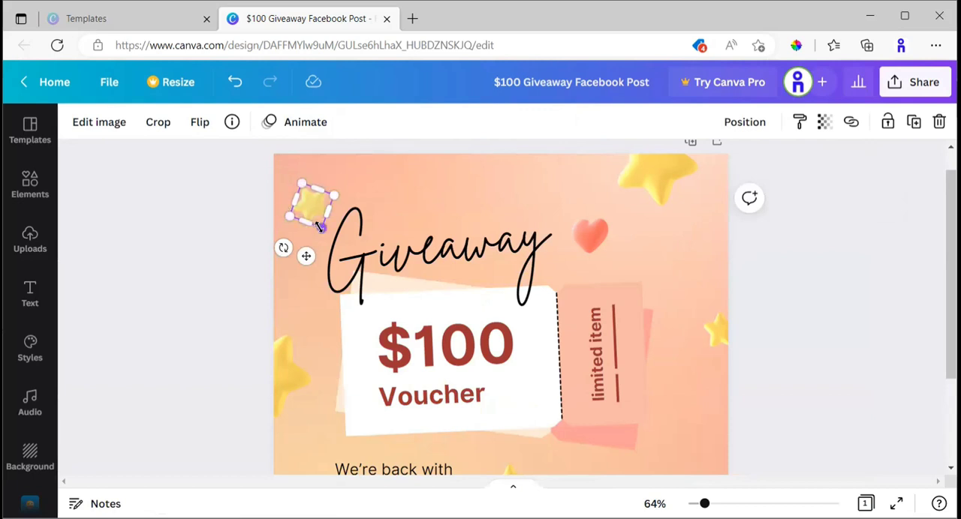
{"action": "mouse_move", "coordinate": [336, 192]}
{"action": "left_mouse_down"}
{"action": "mouse_move", "coordinate": [398, 174]}
{"action": "mouse_move", "coordinate": [324, 202]}
{"action": "mouse_move", "coordinate": [372, 192]}
{"action": "mouse_move", "coordinate": [348, 195]}
{"action": "left_mouse_up"}
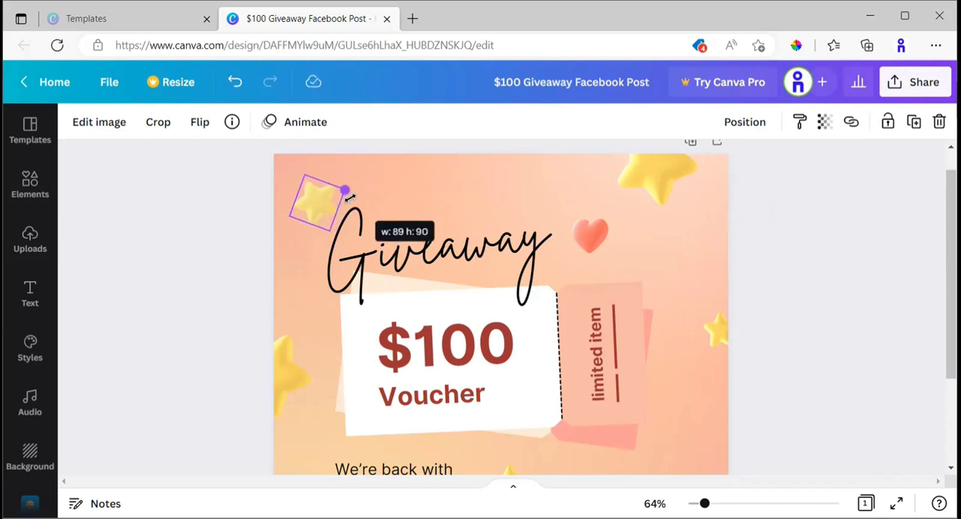
{"action": "left_click_drag", "start_coordinate": [348, 196], "coordinate": [447, 201]}
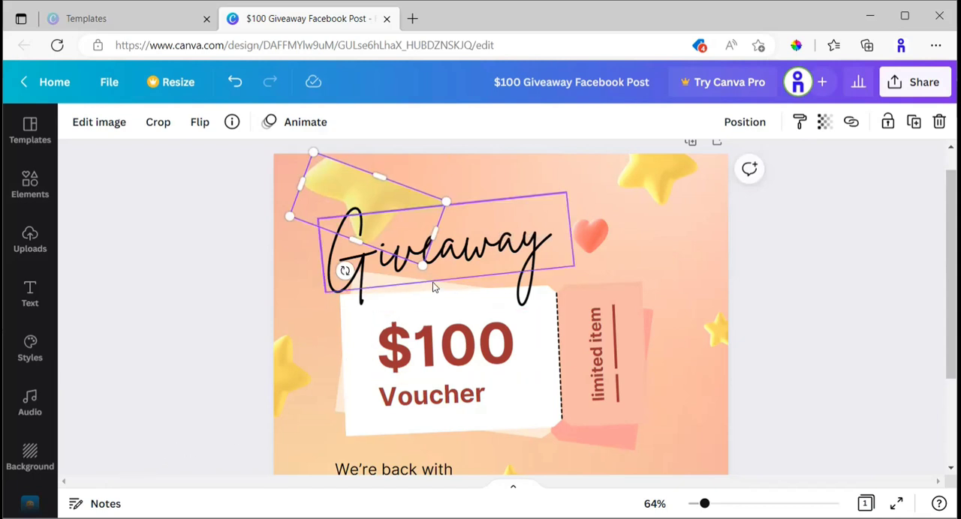
{"action": "key", "text": "ctrl+z"}
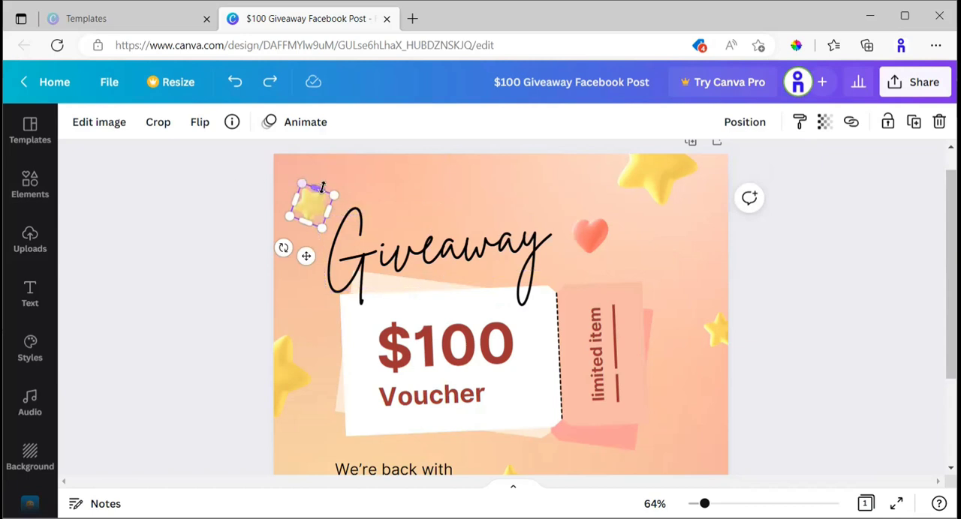
Enlarge the small star beside the Giveaway title slightly, and deselect it.
{"action": "left_click_drag", "start_coordinate": [335, 192], "coordinate": [354, 185]}
{"action": "scroll", "coordinate": [612, 277], "scroll_direction": "up", "scroll_amount": 1}
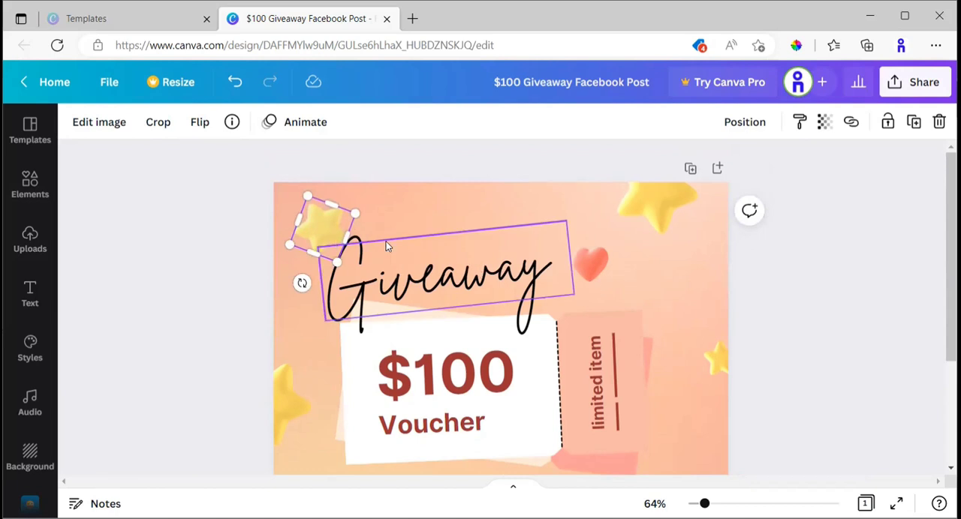
{"action": "left_click", "coordinate": [316, 224]}
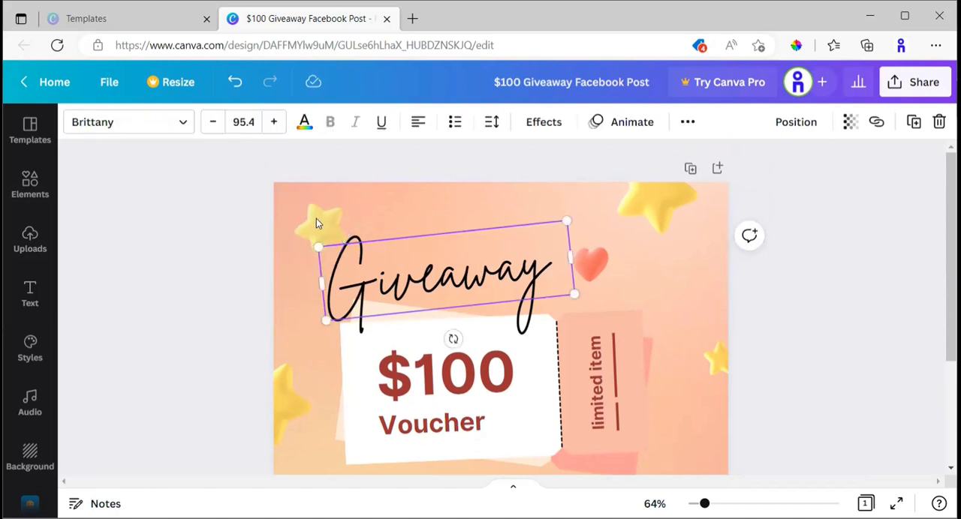
{"action": "double_click", "coordinate": [318, 220]}
{"action": "left_click", "coordinate": [238, 269]}
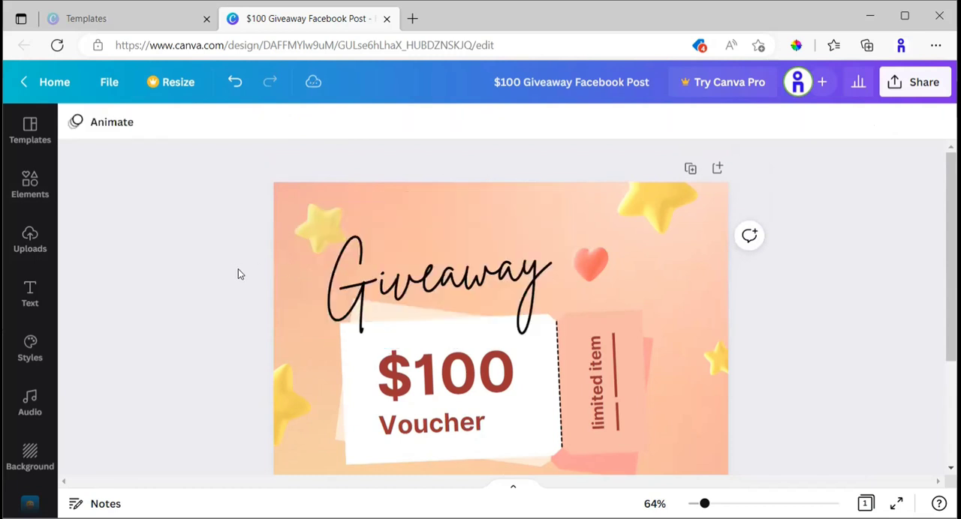
Duplicate the enlarged star and place the copy above the middle of the Giveaway title.
{"action": "left_click", "coordinate": [313, 237]}
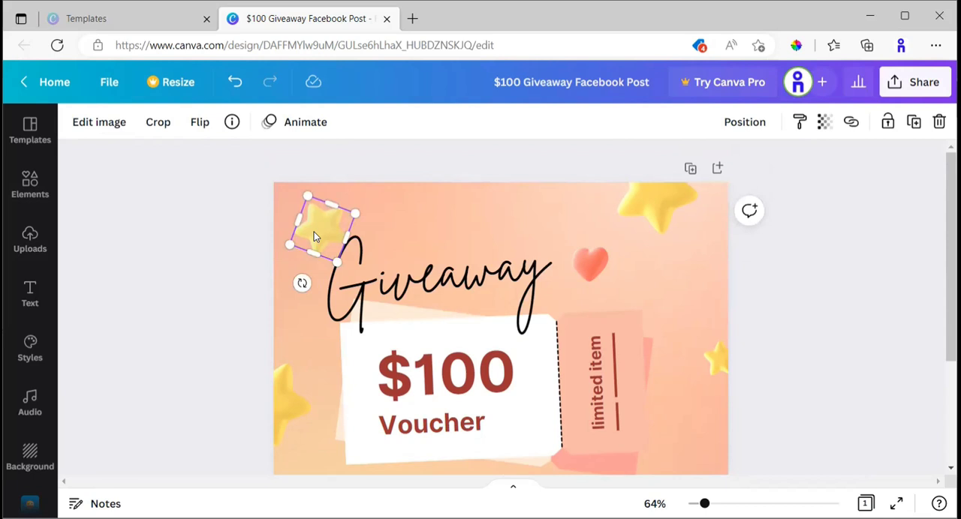
{"action": "key", "text": "ctrl+d"}
{"action": "left_click_drag", "start_coordinate": [347, 240], "coordinate": [457, 225]}
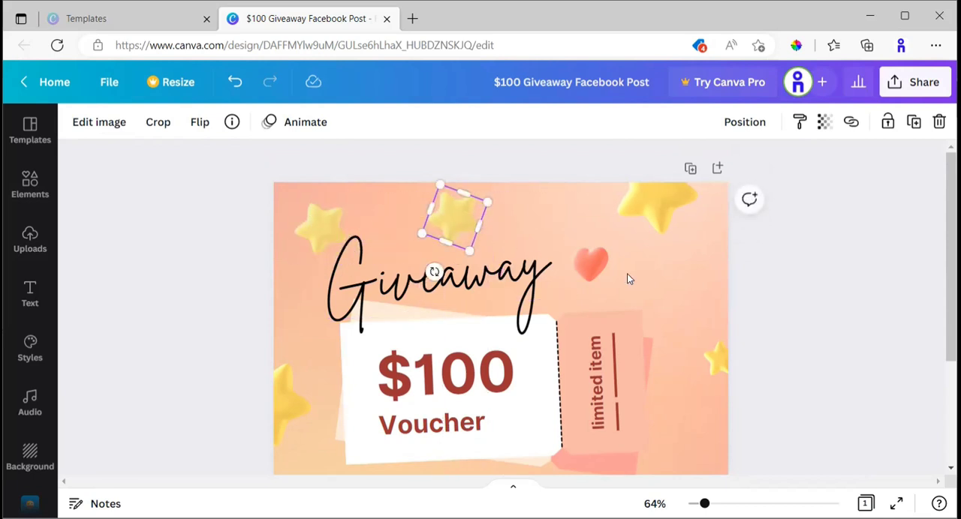
Examine the heart and the other stars around the design by selecting them one after another and viewing the whole page.
{"action": "left_click", "coordinate": [599, 276]}
{"action": "left_click", "coordinate": [650, 219]}
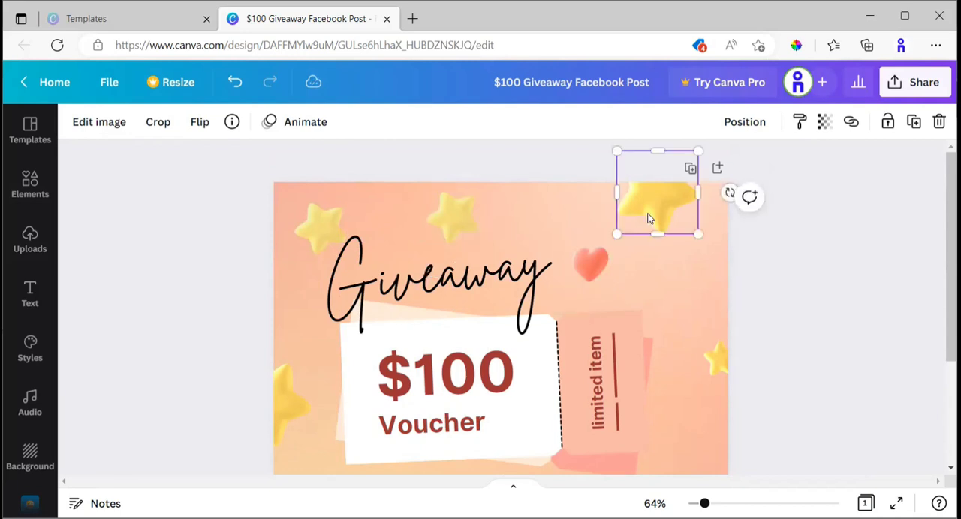
{"action": "left_click", "coordinate": [716, 359]}
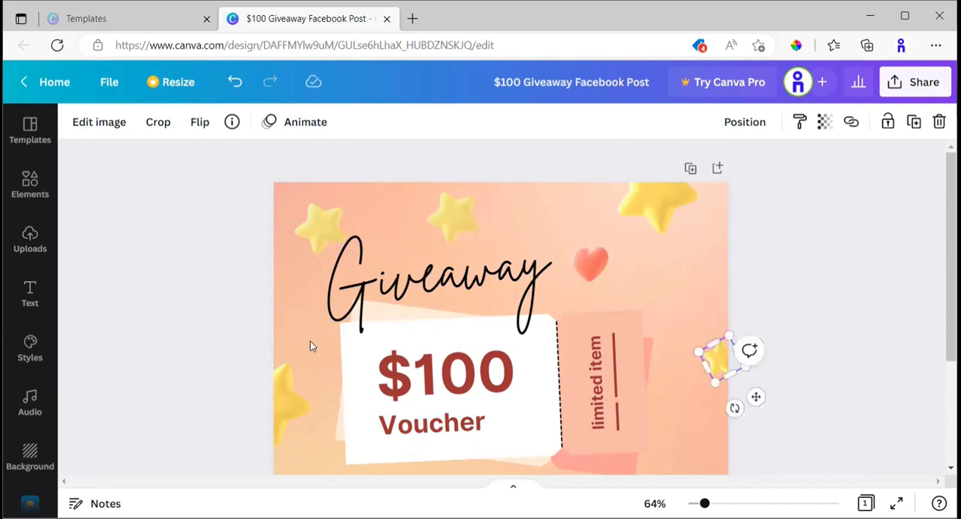
{"action": "left_click", "coordinate": [277, 401]}
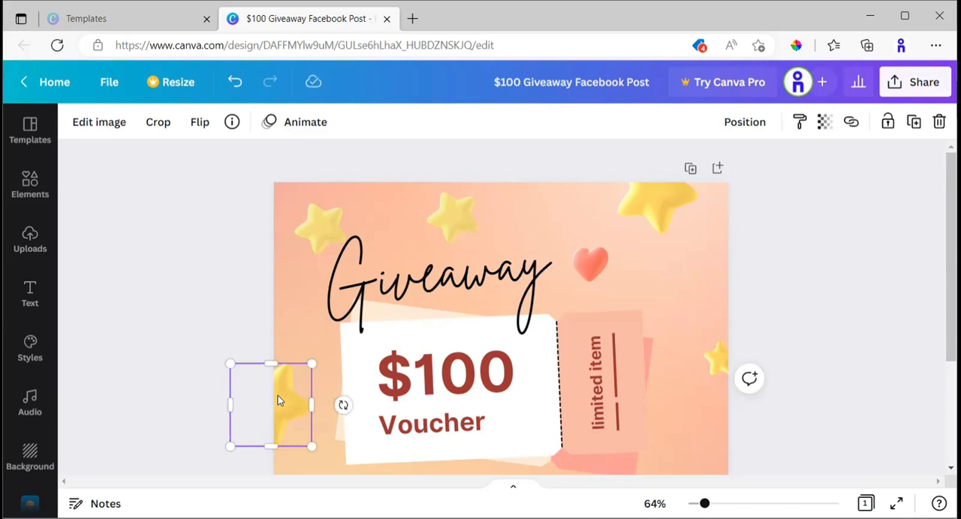
{"action": "scroll", "coordinate": [435, 366], "scroll_direction": "down", "scroll_amount": 1}
{"action": "scroll", "coordinate": [585, 355], "scroll_direction": "up", "scroll_amount": 1}
{"action": "scroll", "coordinate": [623, 229], "scroll_direction": "down", "scroll_amount": 1}
{"action": "scroll", "coordinate": [683, 217], "scroll_direction": "up", "scroll_amount": 1}
Move the large star at the page's upper edge slightly to the right and down.
{"action": "mouse_move", "coordinate": [657, 206]}
{"action": "left_mouse_down"}
{"action": "mouse_move", "coordinate": [639, 225]}
{"action": "mouse_move", "coordinate": [664, 213]}
{"action": "left_mouse_up"}
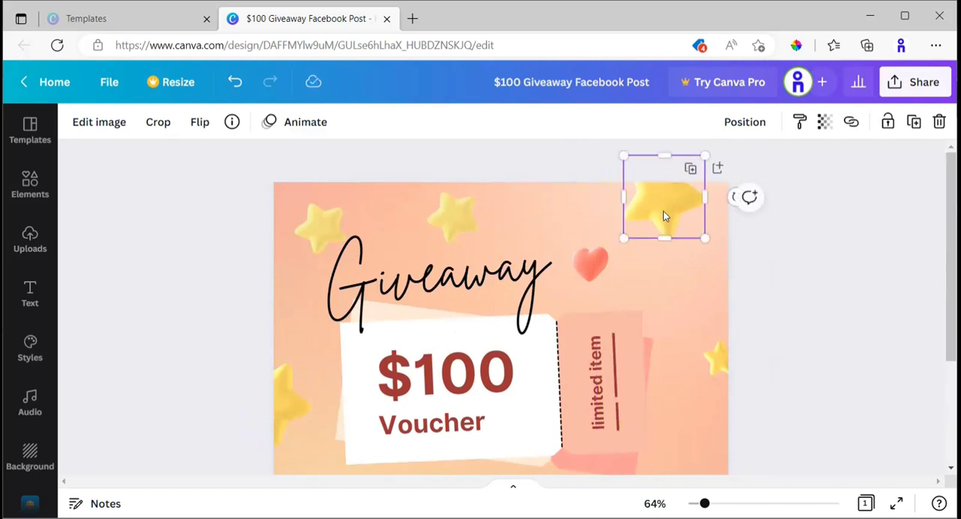
{"action": "scroll", "coordinate": [338, 248], "scroll_direction": "down", "scroll_amount": 3}
{"action": "scroll", "coordinate": [398, 255], "scroll_direction": "up", "scroll_amount": 3}
Examine the Giveaway title's text options and its in-place text editing, and look over the rest of the page without changing the wording.
{"action": "left_click", "coordinate": [422, 279]}
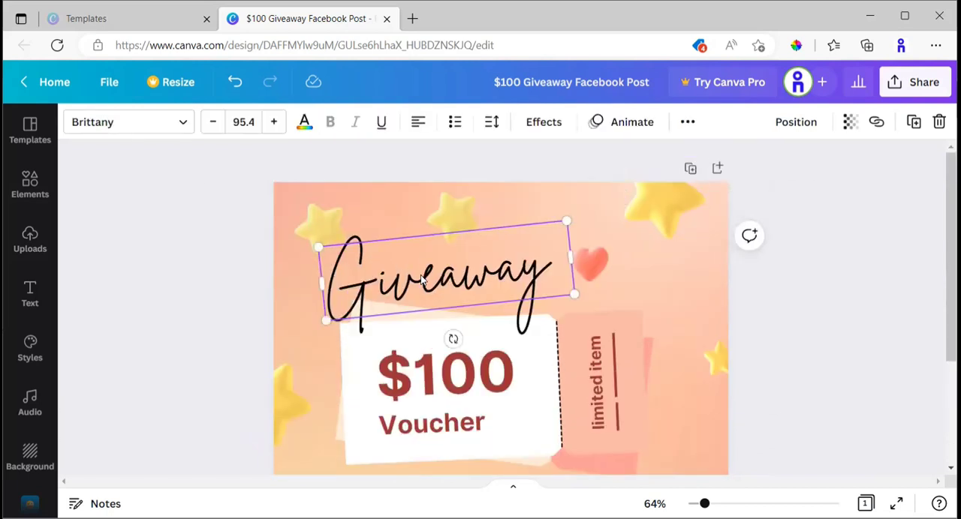
{"action": "double_click", "coordinate": [376, 282]}
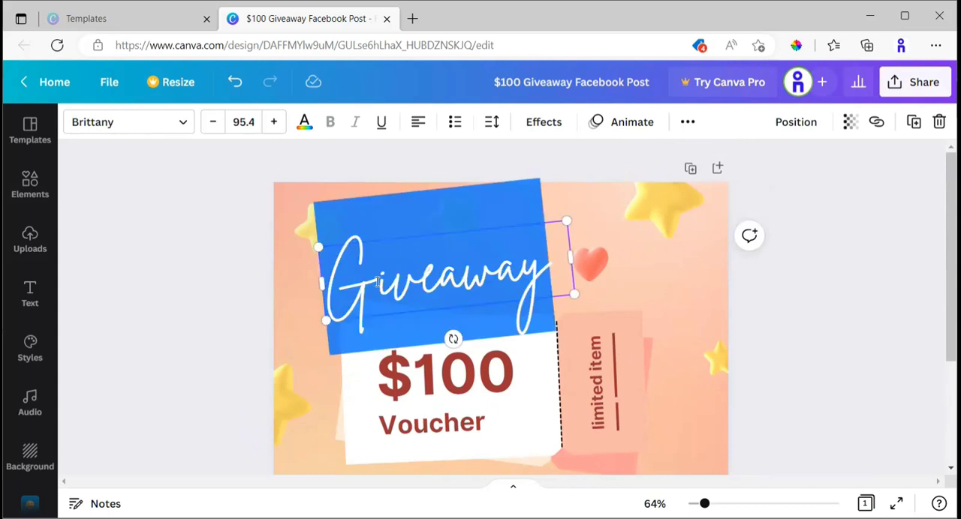
{"action": "left_click", "coordinate": [215, 277]}
{"action": "left_click", "coordinate": [423, 280]}
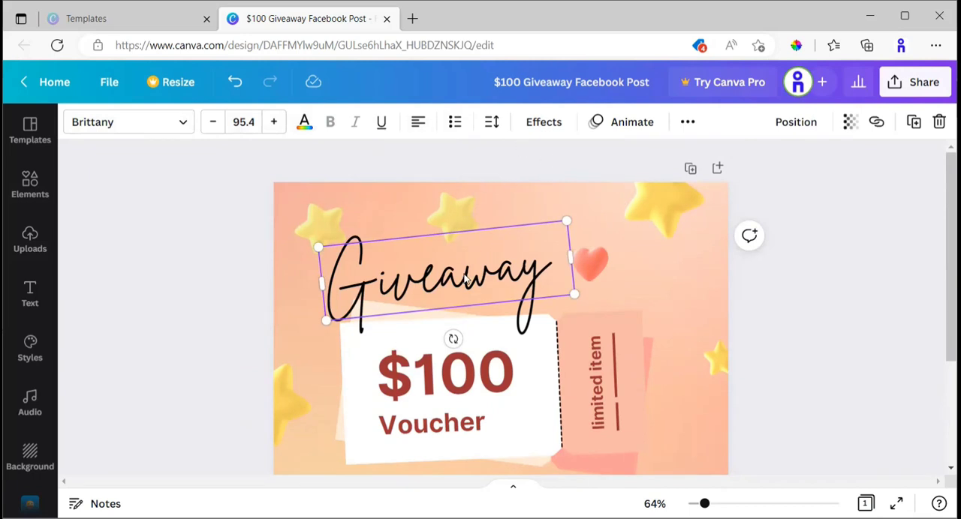
{"action": "scroll", "coordinate": [635, 317], "scroll_direction": "down", "scroll_amount": 1}
{"action": "scroll", "coordinate": [612, 281], "scroll_direction": "down", "scroll_amount": 2}
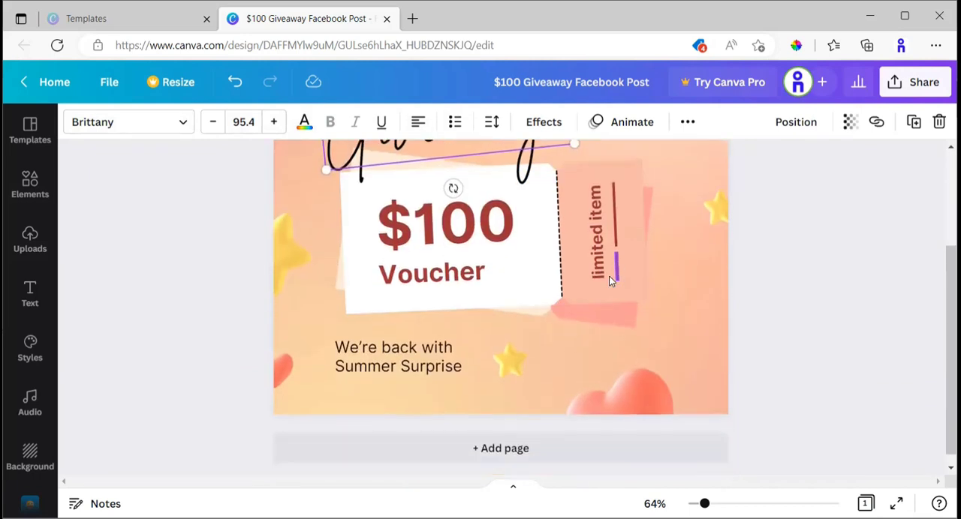
{"action": "scroll", "coordinate": [612, 280], "scroll_direction": "up", "scroll_amount": 2}
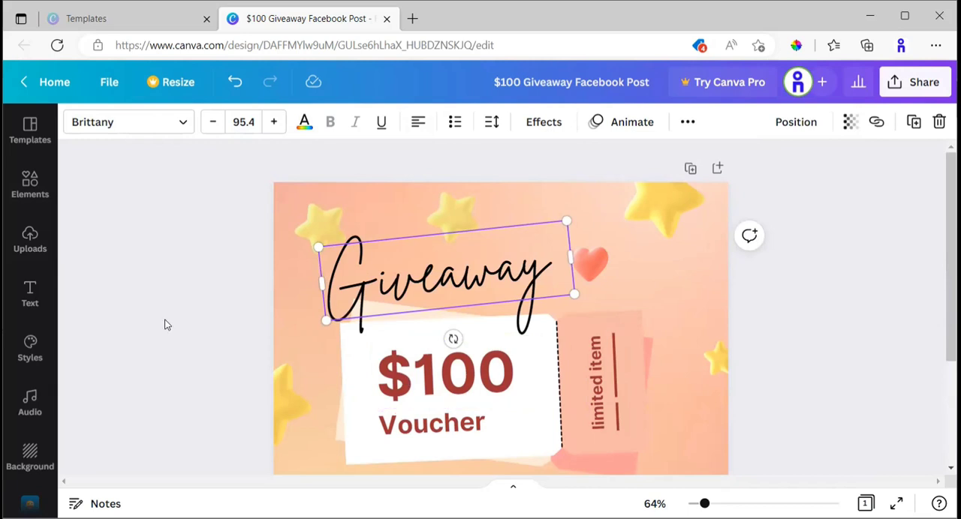
{"action": "double_click", "coordinate": [433, 280]}
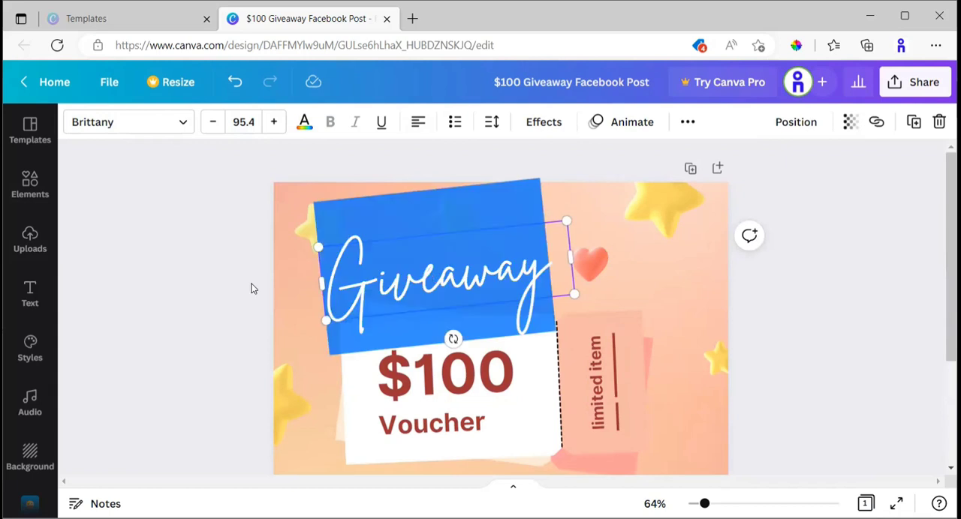
{"action": "left_click", "coordinate": [284, 301]}
Examine the voucher ticket graphic, the Giveaway title and the "limited item" label by selecting each as a separate element.
{"action": "scroll", "coordinate": [360, 328], "scroll_direction": "down", "scroll_amount": 3}
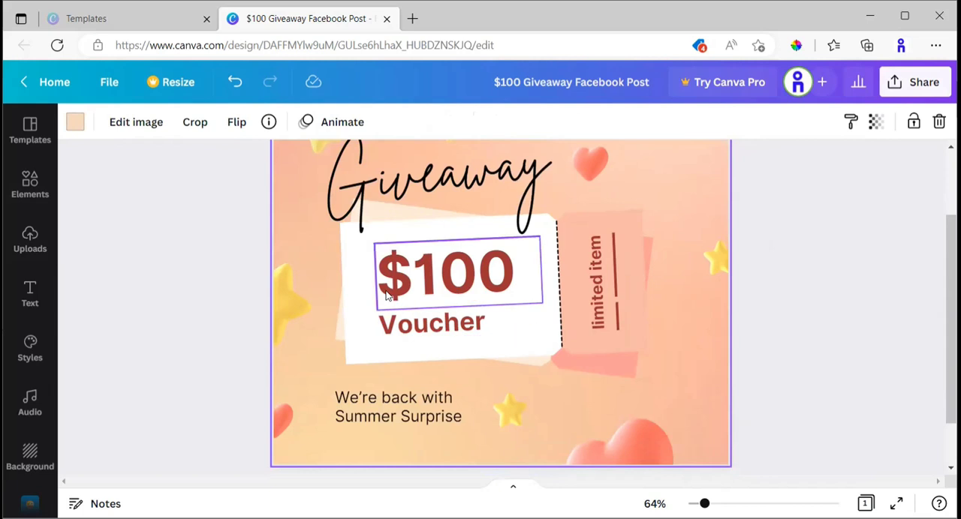
{"action": "left_click", "coordinate": [363, 270]}
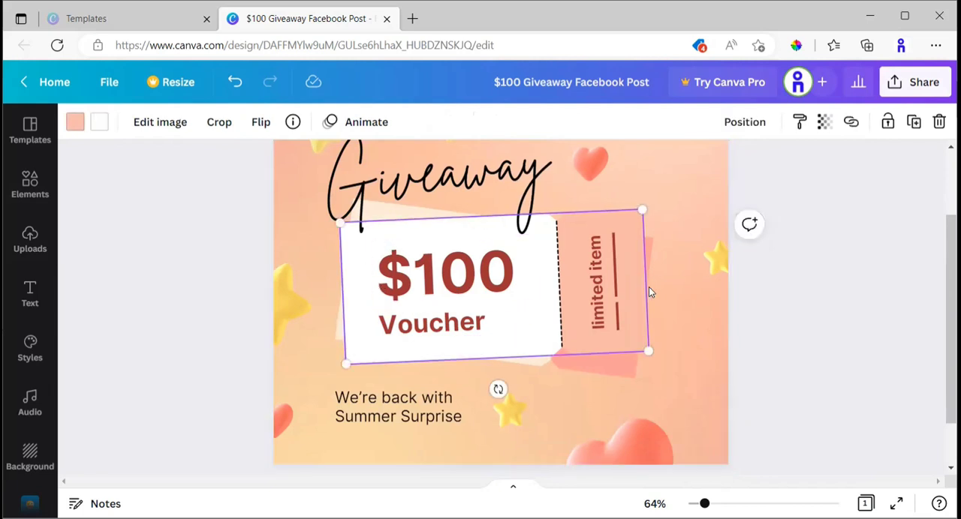
{"action": "left_click", "coordinate": [441, 237]}
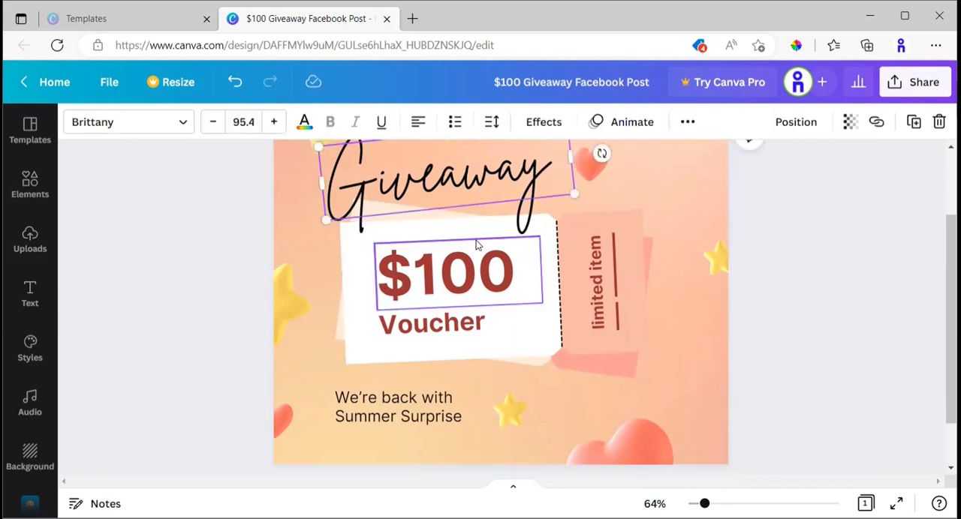
{"action": "left_click", "coordinate": [475, 240]}
{"action": "left_click", "coordinate": [544, 321]}
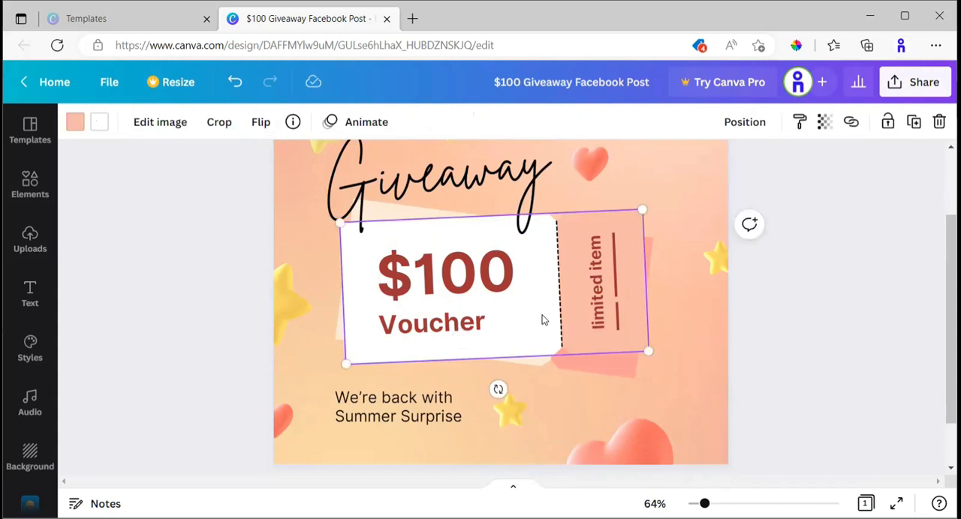
{"action": "left_click", "coordinate": [610, 296]}
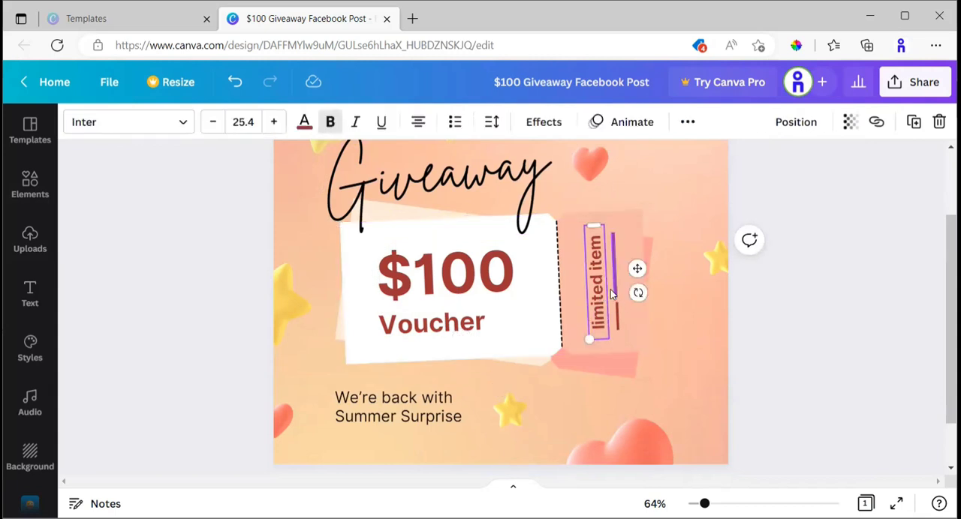
Examine the line beside "limited item", the $100 and Voucher texts, the Giveaway title and the background by selecting each separately.
{"action": "left_click", "coordinate": [614, 293]}
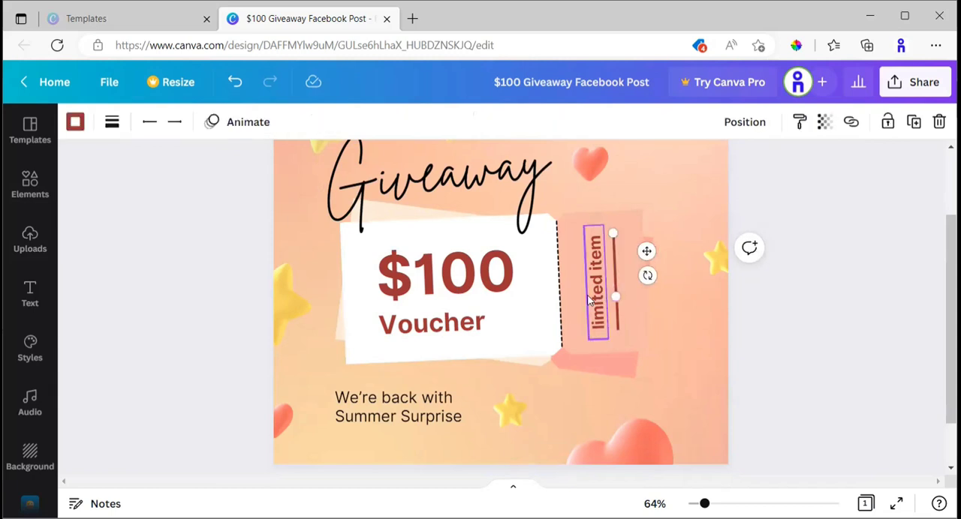
{"action": "left_click", "coordinate": [464, 289]}
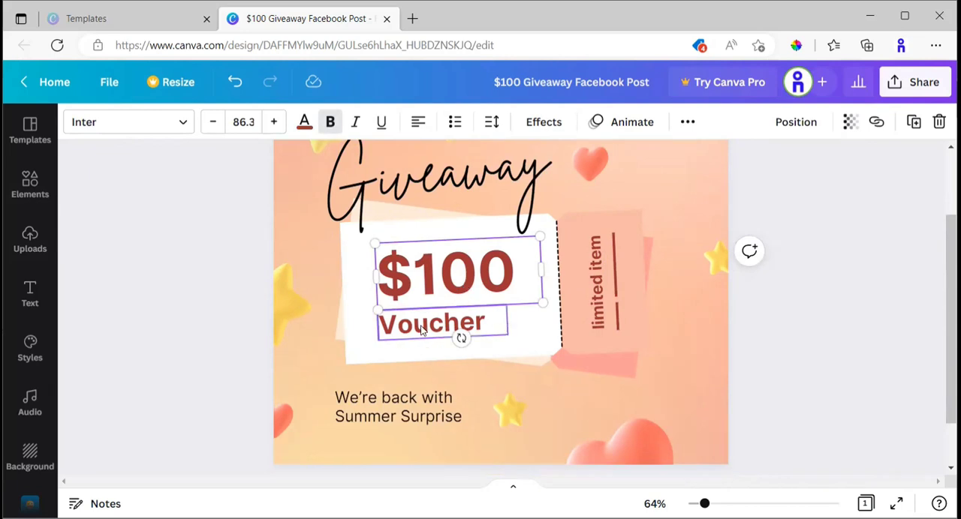
{"action": "left_click", "coordinate": [425, 328]}
{"action": "left_click", "coordinate": [429, 278]}
{"action": "left_click", "coordinate": [435, 320]}
{"action": "left_click", "coordinate": [443, 284]}
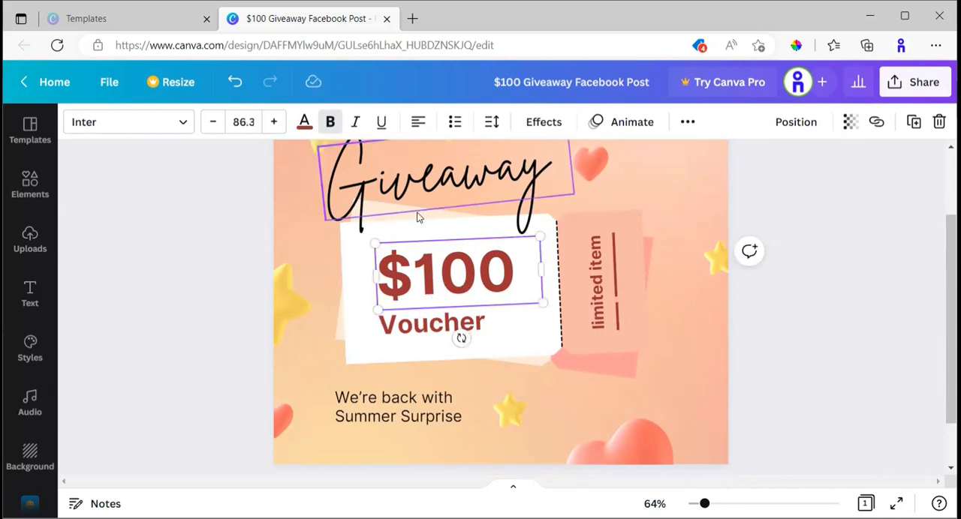
{"action": "left_click", "coordinate": [385, 206]}
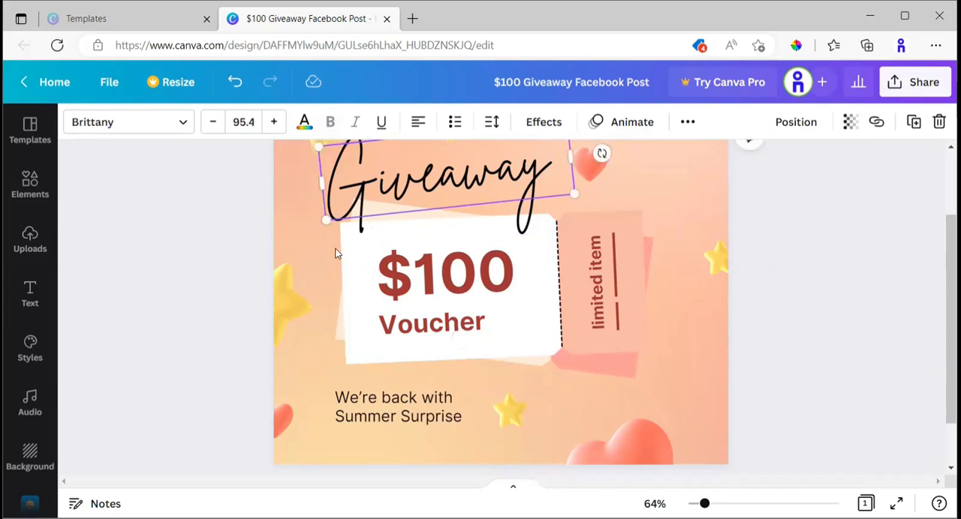
{"action": "left_click", "coordinate": [338, 338]}
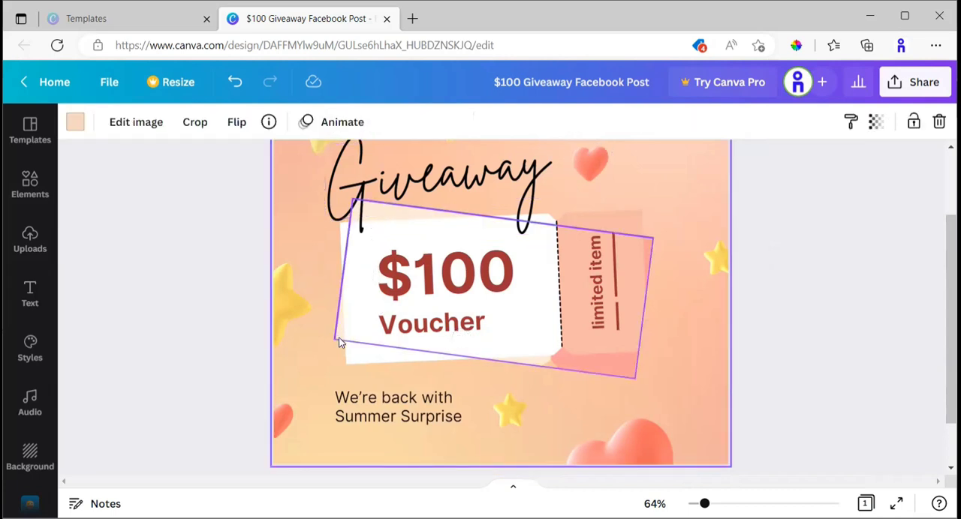
Try moving the tilted ticket shape behind the voucher down and to the left, and undo both moves.
{"action": "left_click", "coordinate": [558, 366]}
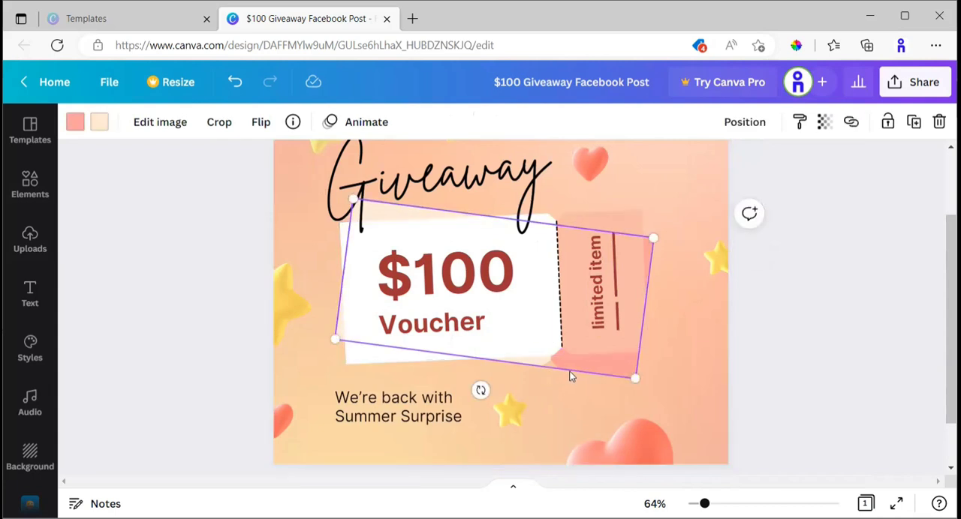
{"action": "left_click_drag", "start_coordinate": [577, 373], "coordinate": [580, 475]}
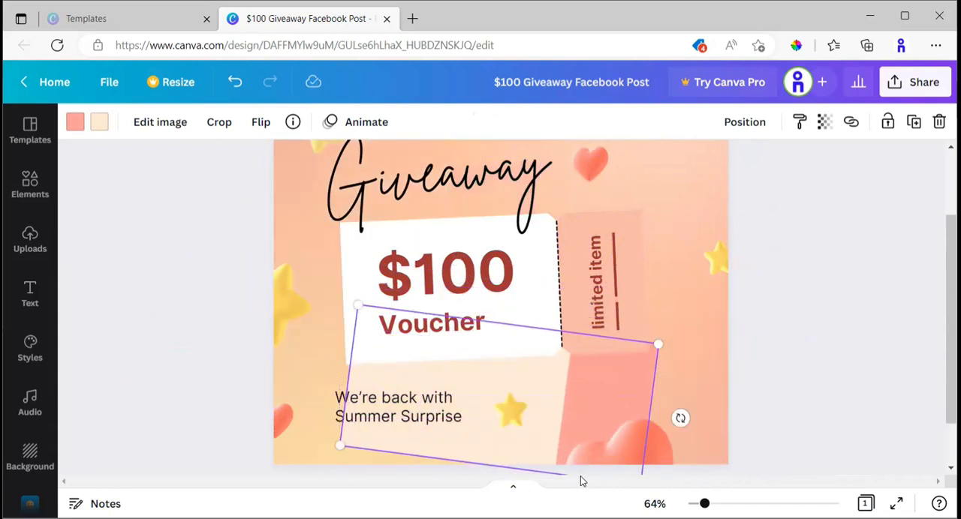
{"action": "scroll", "coordinate": [580, 476], "scroll_direction": "down", "scroll_amount": 2}
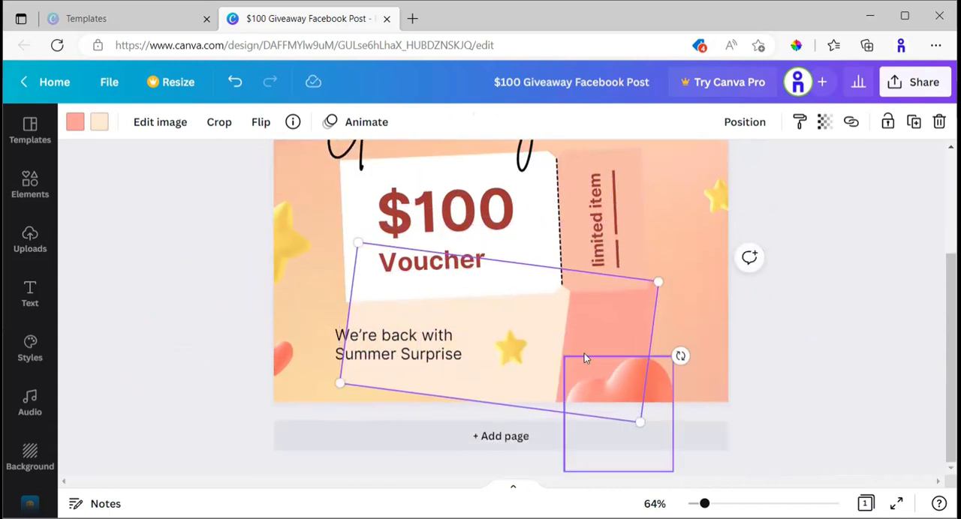
{"action": "left_click_drag", "start_coordinate": [542, 367], "coordinate": [424, 393]}
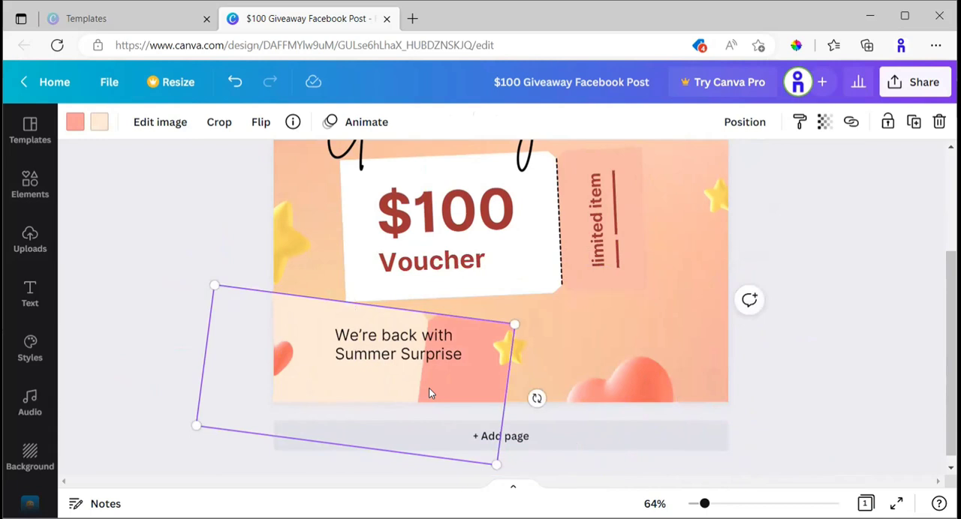
{"action": "key", "text": "ctrl+z"}
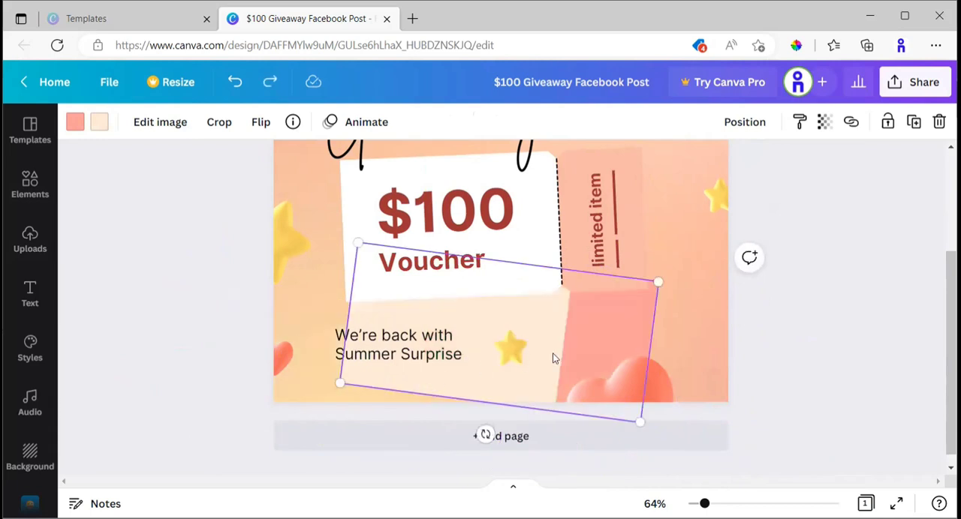
{"action": "key", "text": "ctrl+z"}
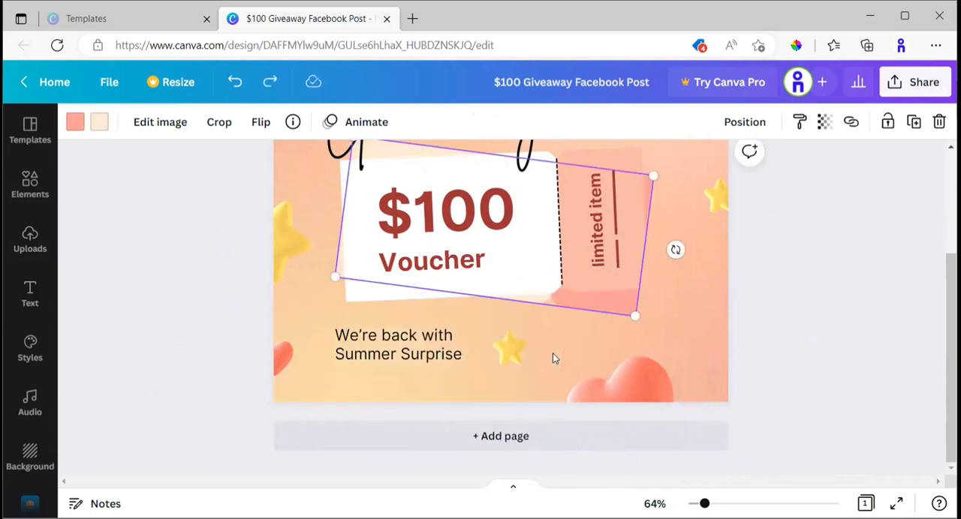
Look over the layout around the voucher and examine the "We're back with Summer Surprise" text by selecting it.
{"action": "scroll", "coordinate": [564, 334], "scroll_direction": "up", "scroll_amount": 2}
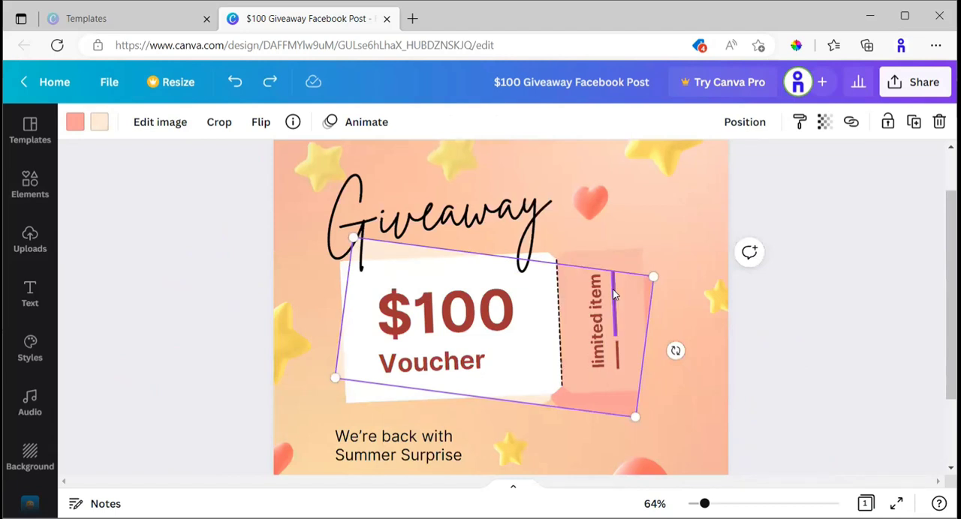
{"action": "scroll", "coordinate": [601, 206], "scroll_direction": "down", "scroll_amount": 1}
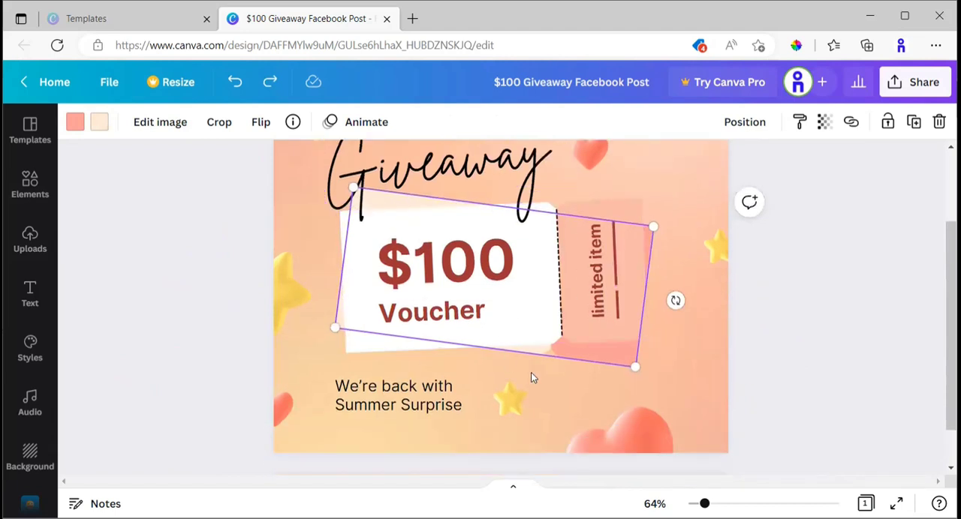
{"action": "scroll", "coordinate": [531, 373], "scroll_direction": "down", "scroll_amount": 1}
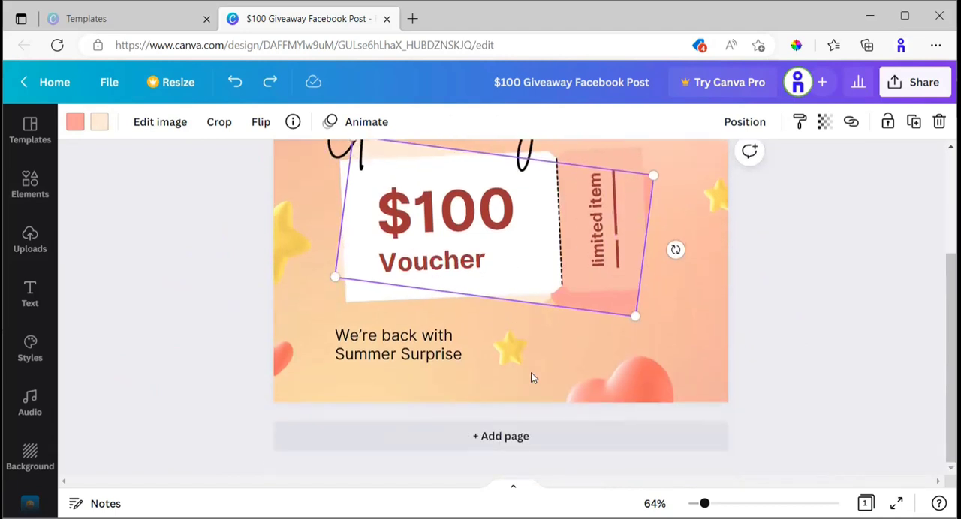
{"action": "scroll", "coordinate": [530, 373], "scroll_direction": "up", "scroll_amount": 3}
{"action": "scroll", "coordinate": [557, 327], "scroll_direction": "down", "scroll_amount": 3}
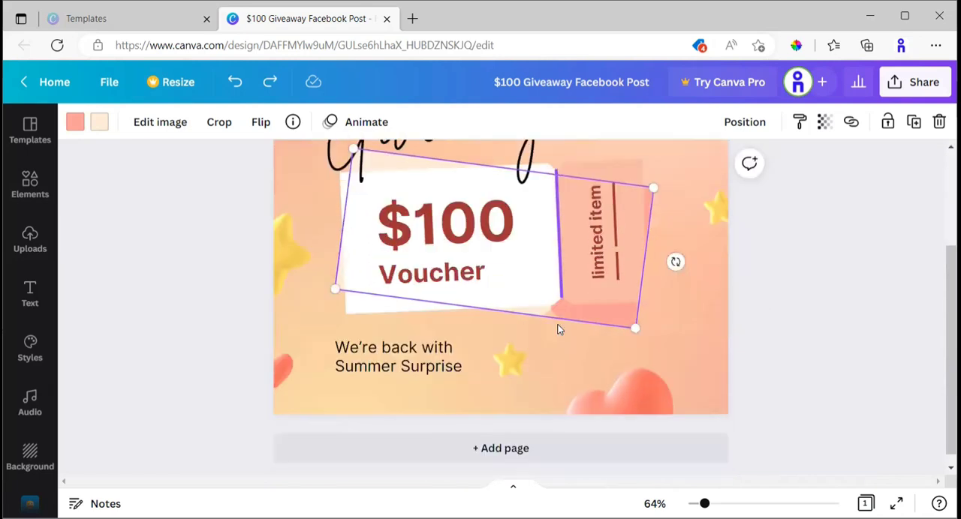
{"action": "scroll", "coordinate": [558, 328], "scroll_direction": "up", "scroll_amount": 2}
{"action": "scroll", "coordinate": [557, 329], "scroll_direction": "down", "scroll_amount": 2}
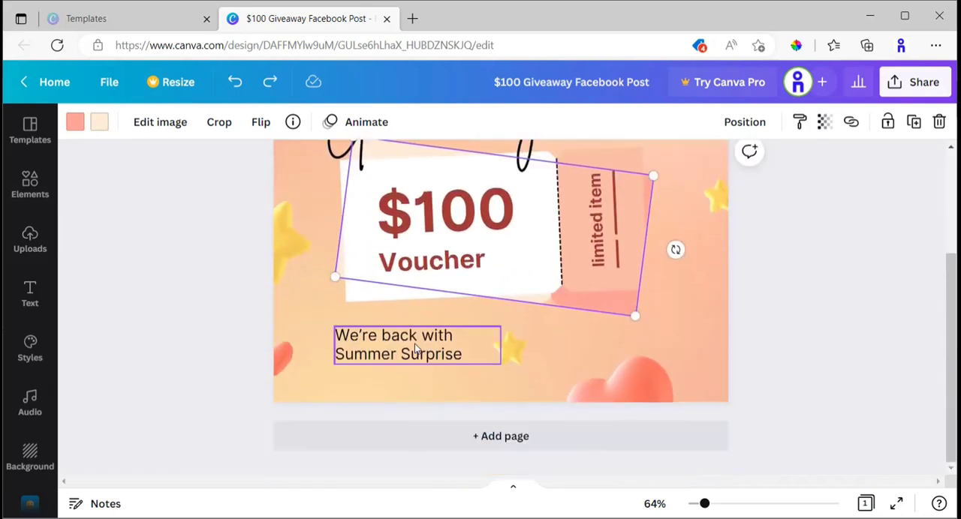
{"action": "left_click", "coordinate": [390, 349]}
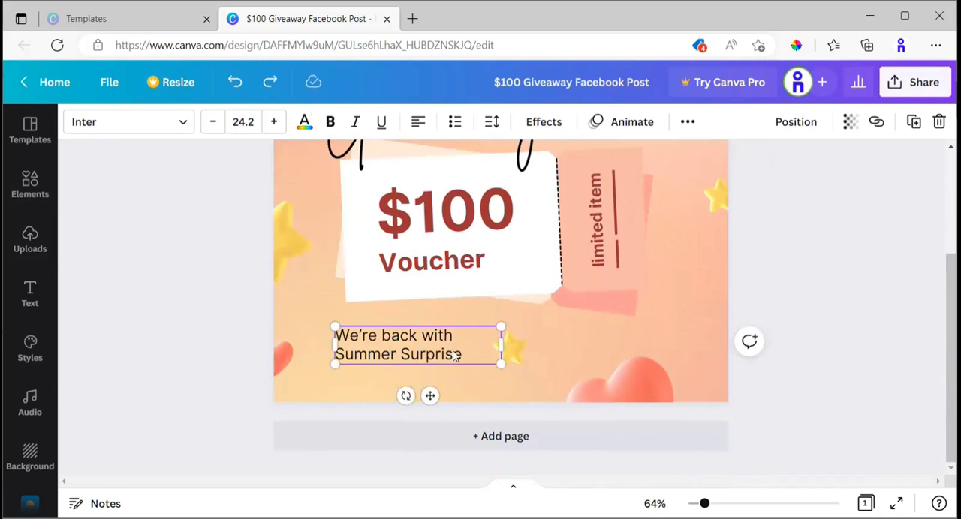
Review the whole design from the Giveaway title to the lower edge, and select the large heart there to examine it.
{"action": "scroll", "coordinate": [627, 350], "scroll_direction": "up", "scroll_amount": 3}
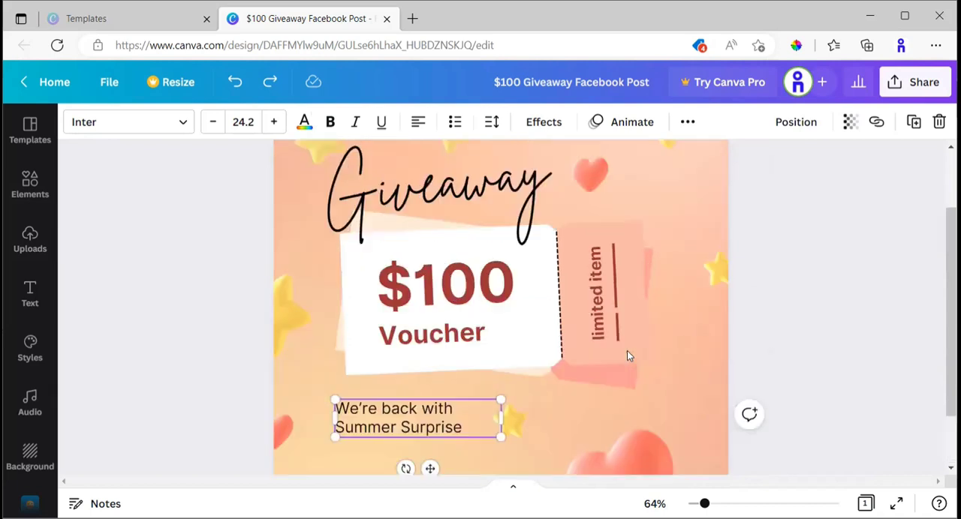
{"action": "scroll", "coordinate": [636, 259], "scroll_direction": "down", "scroll_amount": 2}
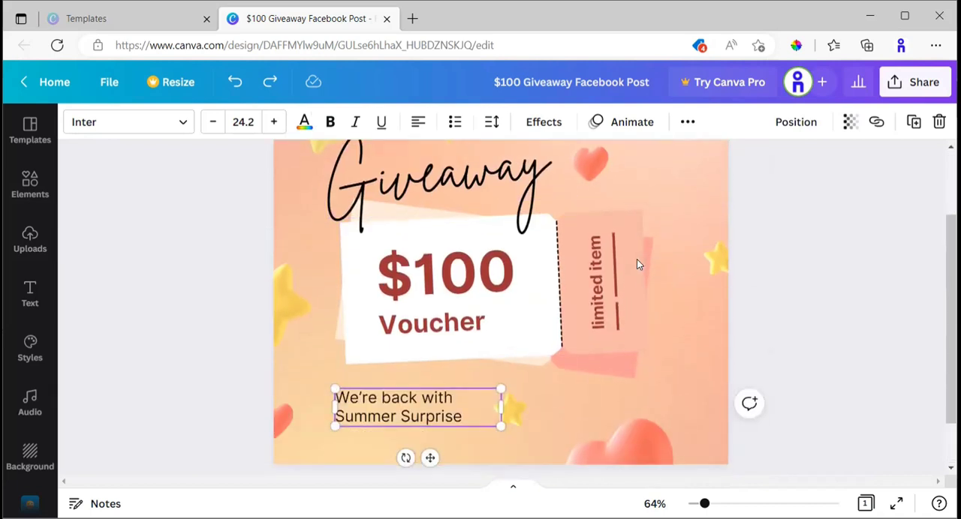
{"action": "scroll", "coordinate": [636, 259], "scroll_direction": "down", "scroll_amount": 1}
{"action": "scroll", "coordinate": [637, 259], "scroll_direction": "up", "scroll_amount": 2}
{"action": "scroll", "coordinate": [647, 292], "scroll_direction": "up", "scroll_amount": 1}
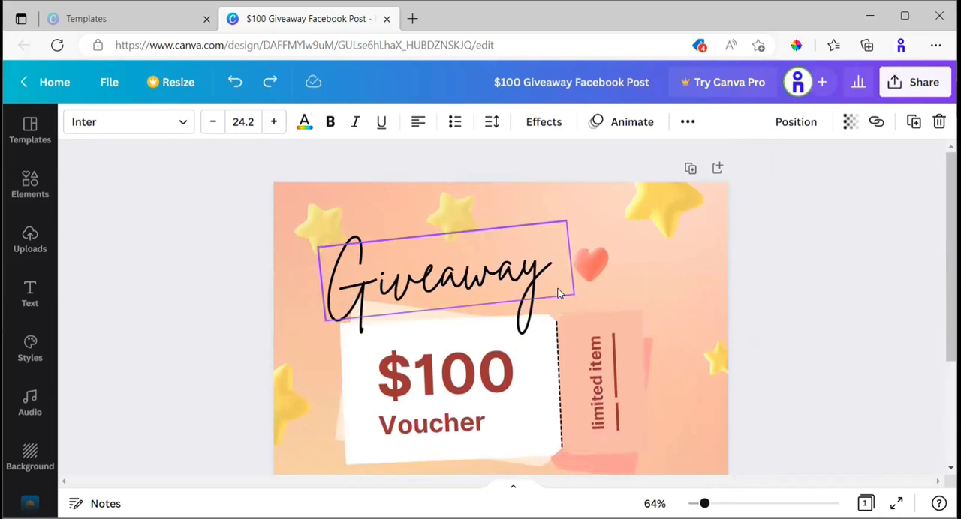
{"action": "scroll", "coordinate": [558, 290], "scroll_direction": "down", "scroll_amount": 1}
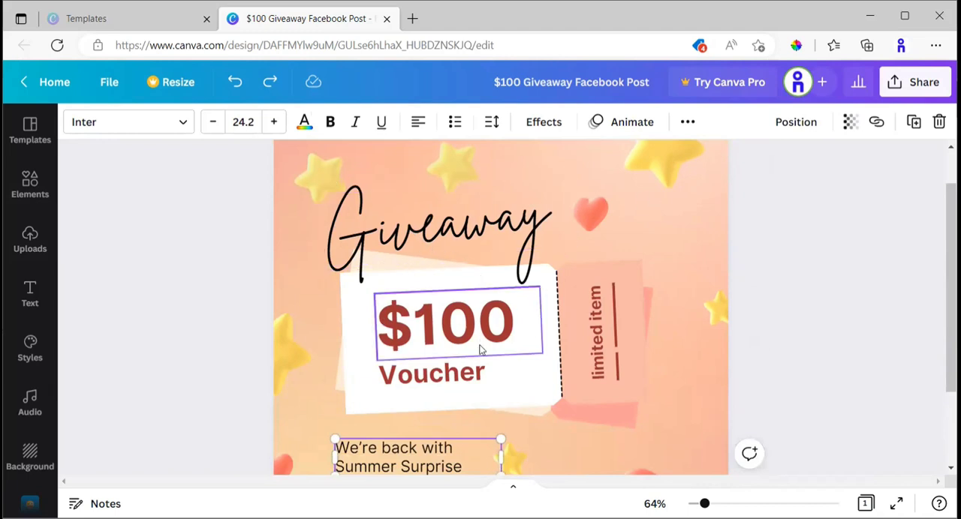
{"action": "scroll", "coordinate": [453, 342], "scroll_direction": "down", "scroll_amount": 1}
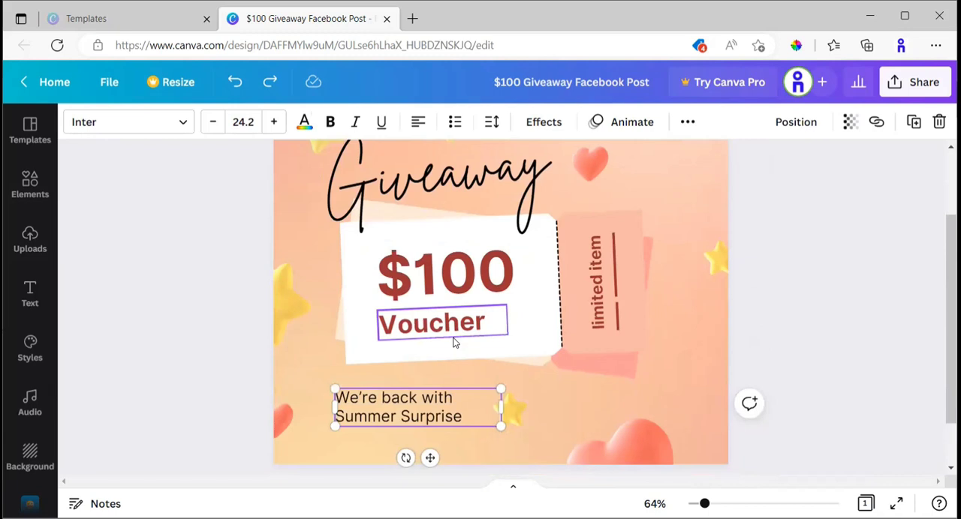
{"action": "scroll", "coordinate": [613, 319], "scroll_direction": "down", "scroll_amount": 2}
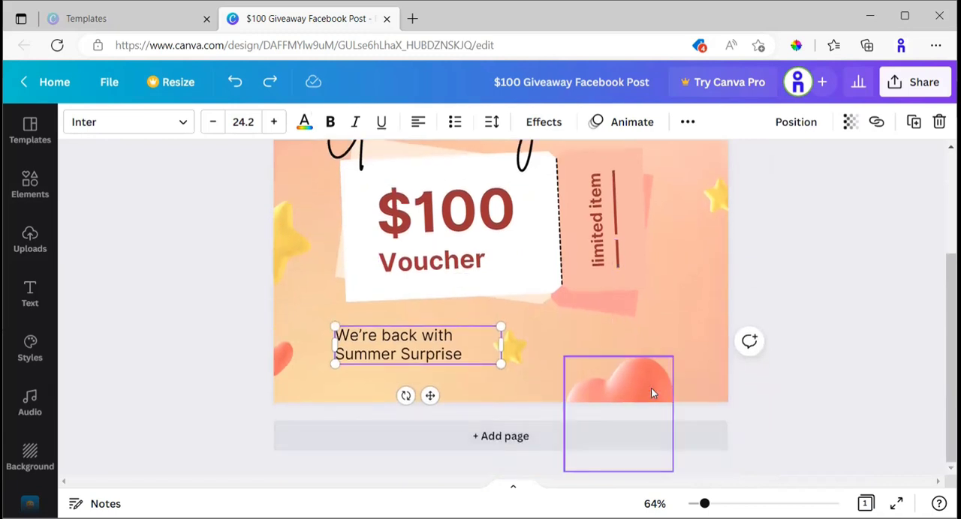
{"action": "left_click", "coordinate": [652, 392]}
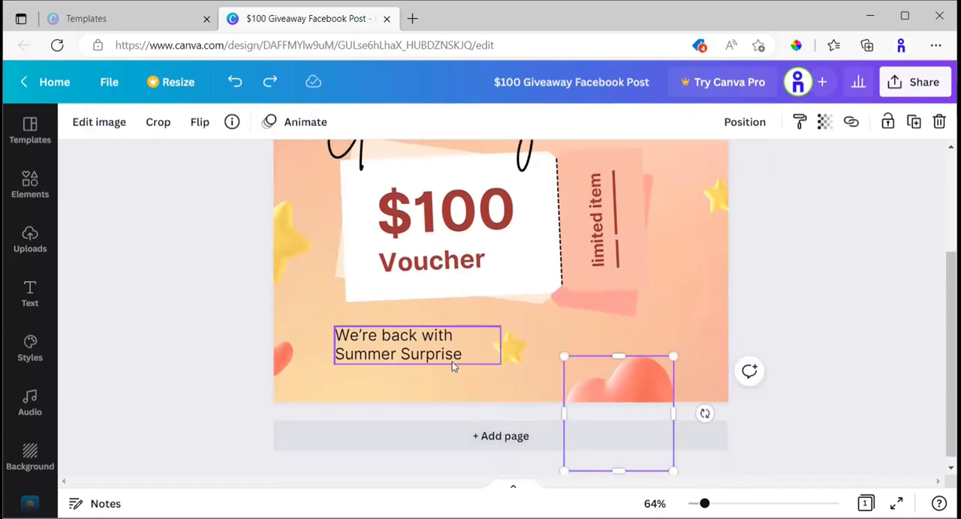
{"action": "scroll", "coordinate": [452, 365], "scroll_direction": "up", "scroll_amount": 3}
{"action": "scroll", "coordinate": [636, 283], "scroll_direction": "down", "scroll_amount": 3}
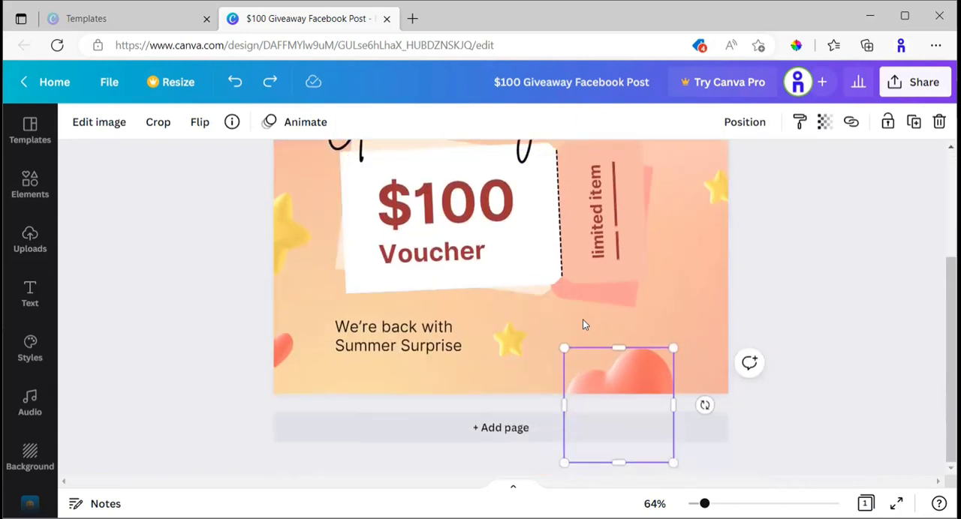
{"action": "scroll", "coordinate": [606, 330], "scroll_direction": "up", "scroll_amount": 3}
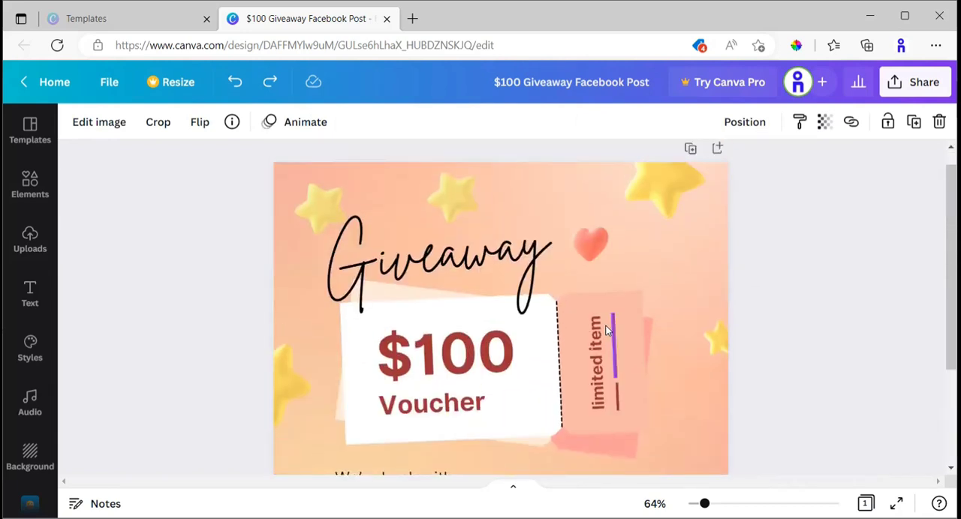
{"action": "scroll", "coordinate": [652, 291], "scroll_direction": "down", "scroll_amount": 3}
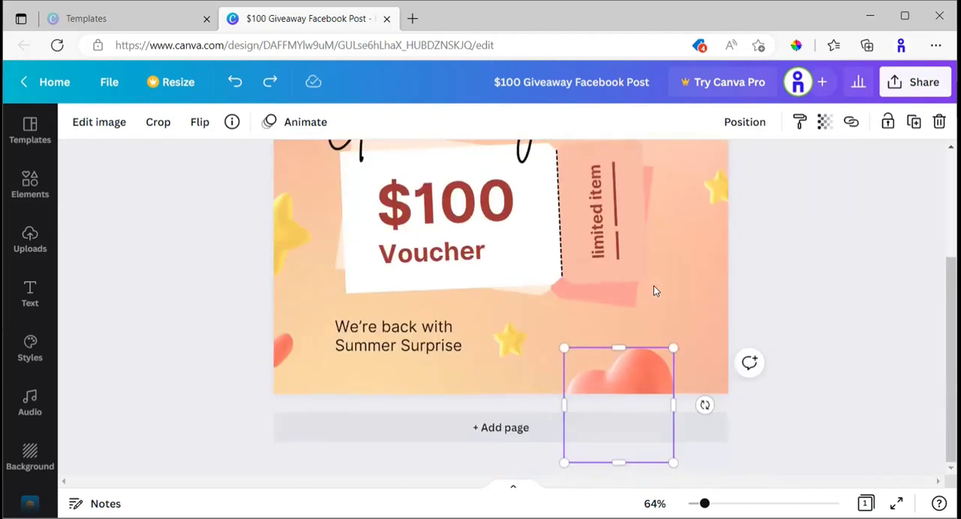
Add a blank page after the giveaway page and view the two pages together.
{"action": "scroll", "coordinate": [653, 291], "scroll_direction": "up", "scroll_amount": 3}
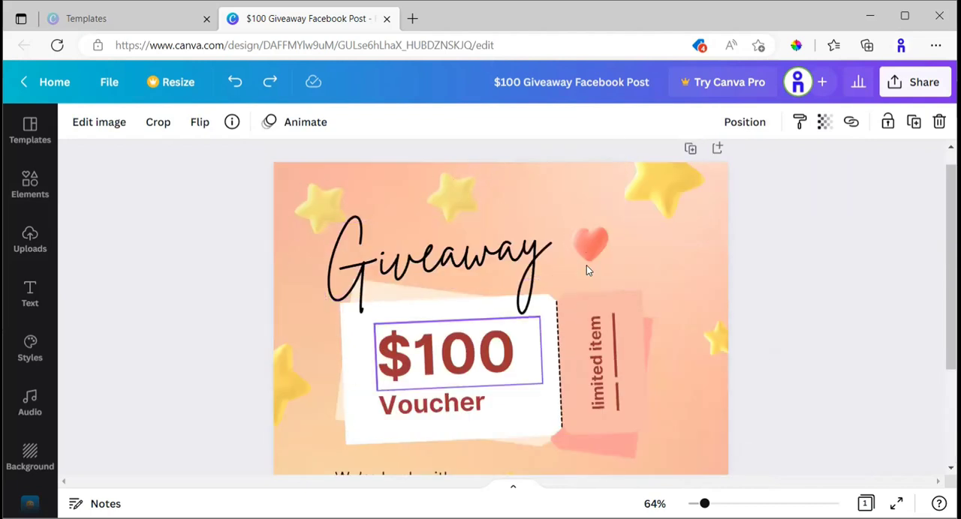
{"action": "left_click", "coordinate": [715, 152]}
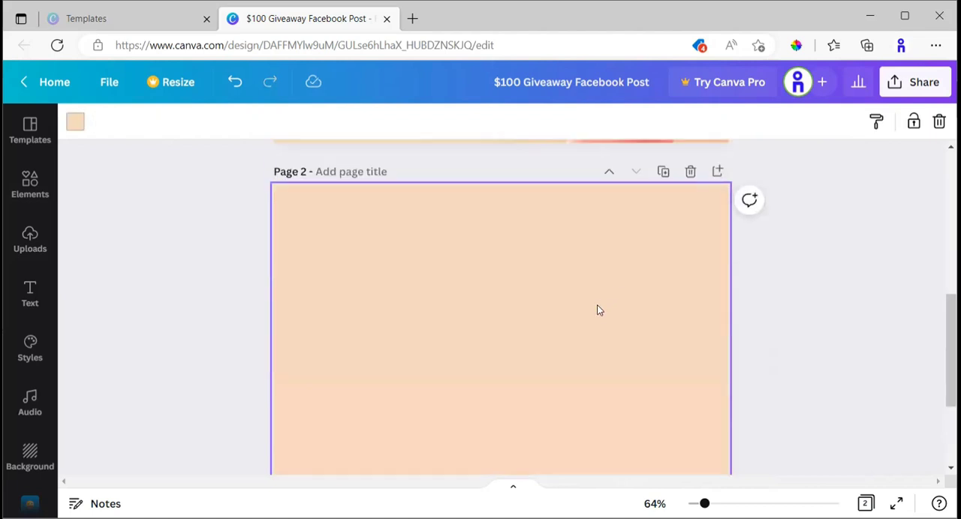
{"action": "scroll", "coordinate": [598, 309], "scroll_direction": "up", "scroll_amount": 1}
{"action": "scroll", "coordinate": [598, 309], "scroll_direction": "down", "scroll_amount": 3}
{"action": "scroll", "coordinate": [598, 309], "scroll_direction": "up", "scroll_amount": 3}
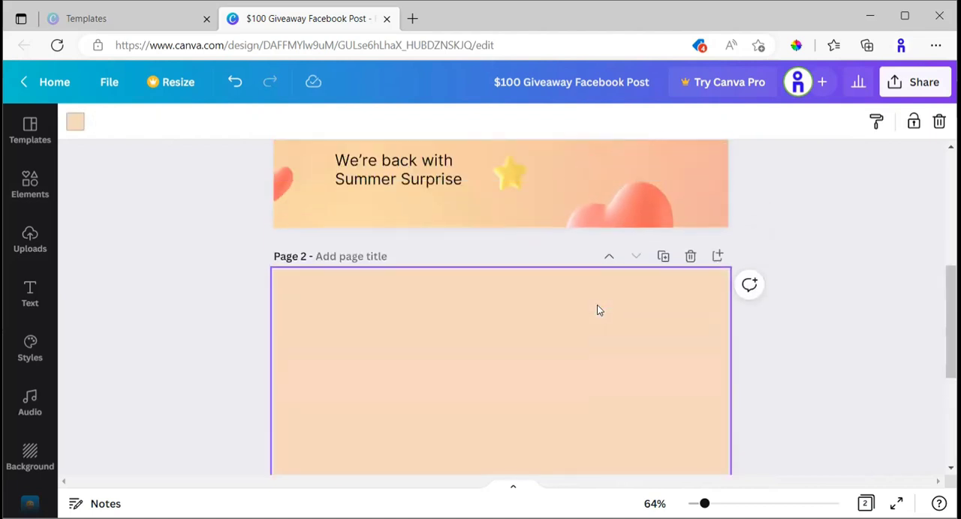
{"action": "scroll", "coordinate": [596, 310], "scroll_direction": "up", "scroll_amount": 3}
{"action": "scroll", "coordinate": [598, 221], "scroll_direction": "up", "scroll_amount": 2}
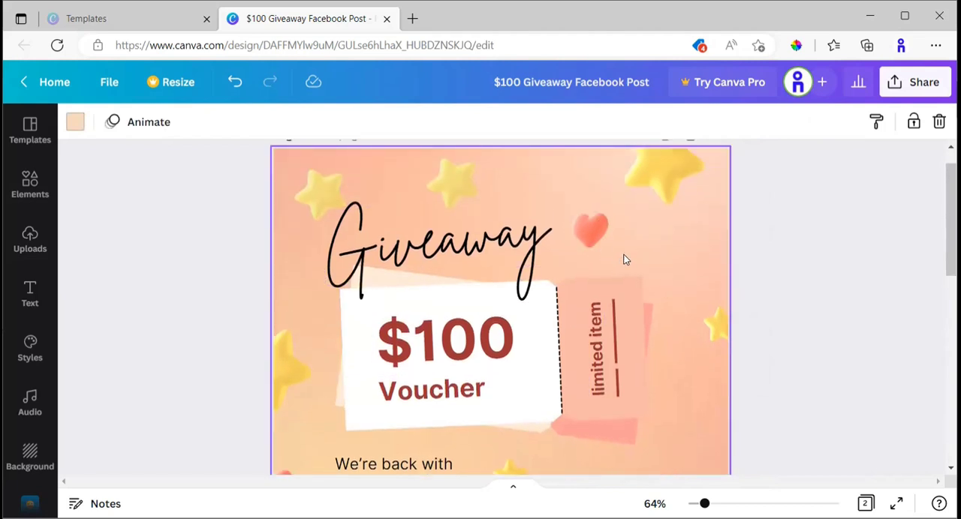
{"action": "scroll", "coordinate": [559, 267], "scroll_direction": "down", "scroll_amount": 3}
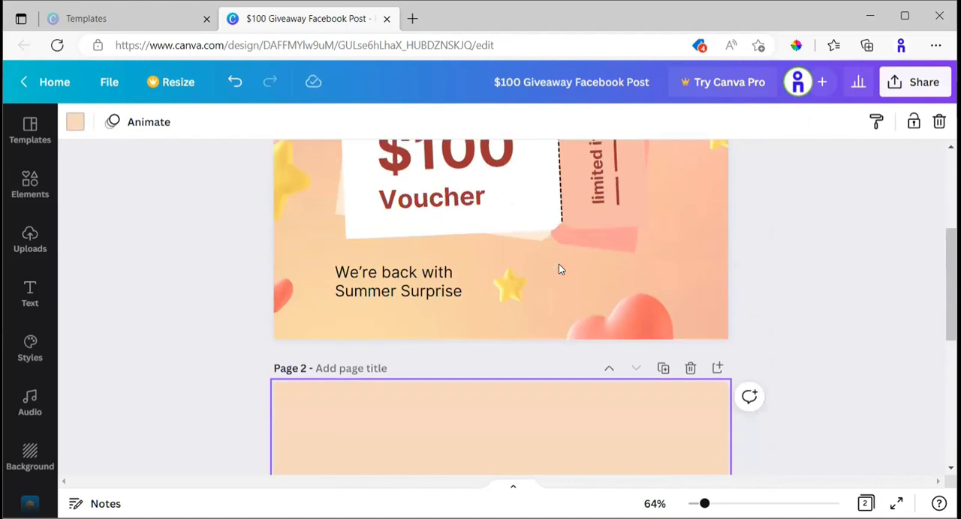
{"action": "scroll", "coordinate": [558, 264], "scroll_direction": "down", "scroll_amount": 3}
Duplicate page 1 with the giveaway design and look over the resulting pages.
{"action": "scroll", "coordinate": [558, 264], "scroll_direction": "up", "scroll_amount": 6}
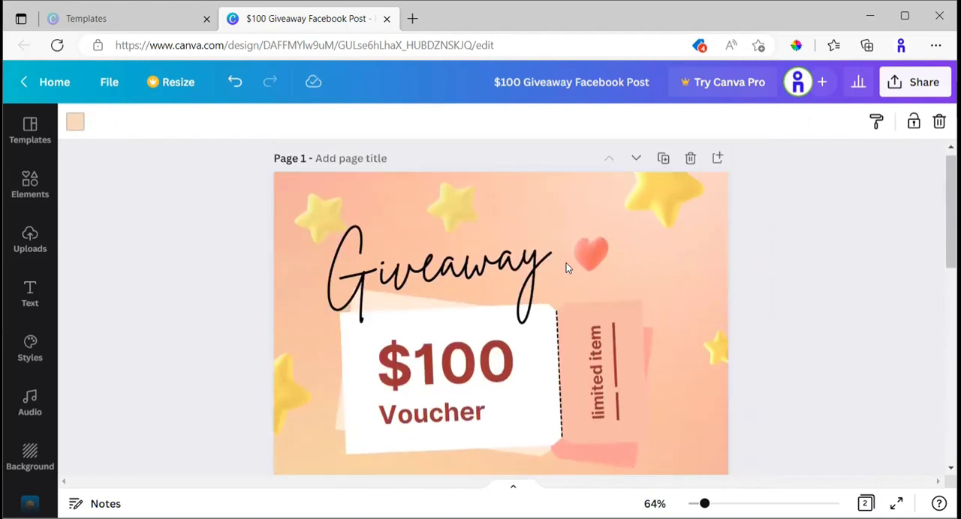
{"action": "left_click", "coordinate": [663, 172]}
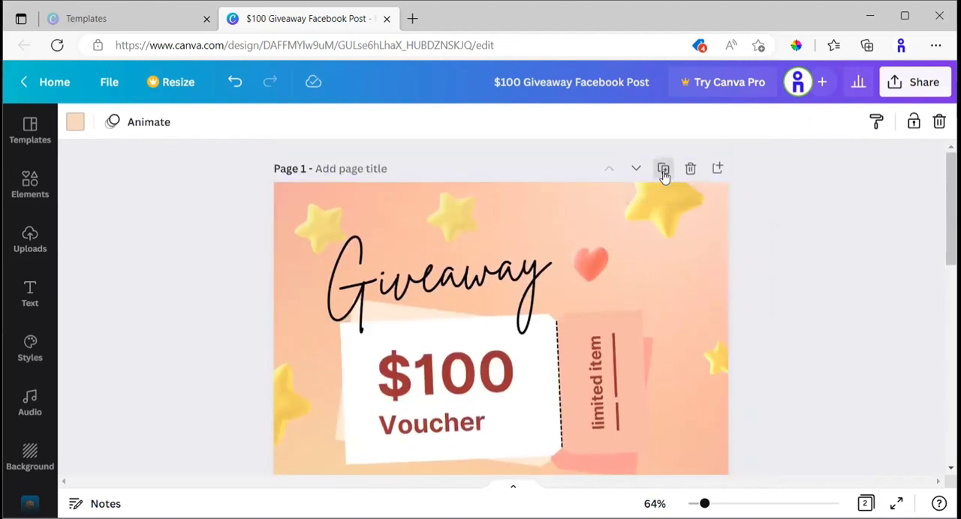
{"action": "scroll", "coordinate": [641, 337], "scroll_direction": "down", "scroll_amount": 2}
{"action": "scroll", "coordinate": [641, 337], "scroll_direction": "up", "scroll_amount": 7}
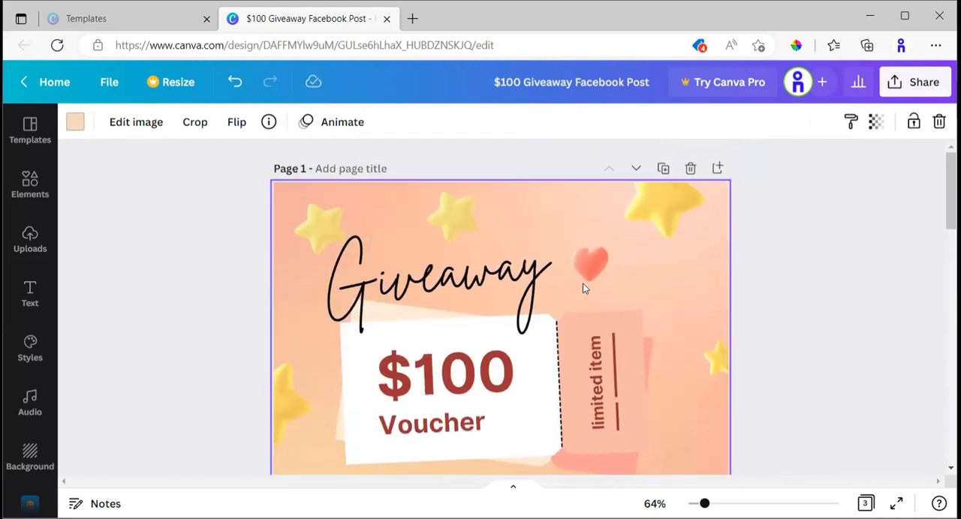
Look through all three pages, comparing the original giveaway design with its duplicate and the blank page.
{"action": "scroll", "coordinate": [576, 287], "scroll_direction": "down", "scroll_amount": 6}
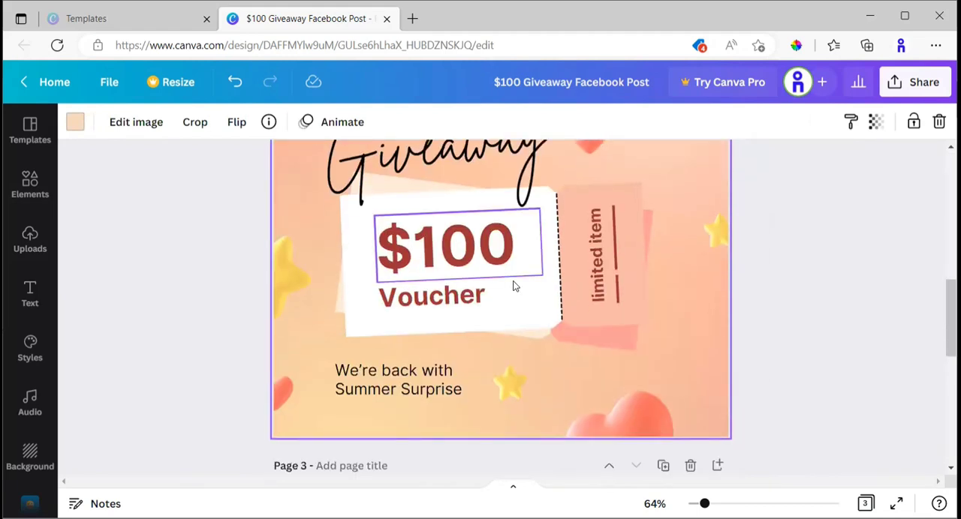
{"action": "scroll", "coordinate": [458, 284], "scroll_direction": "up", "scroll_amount": 2}
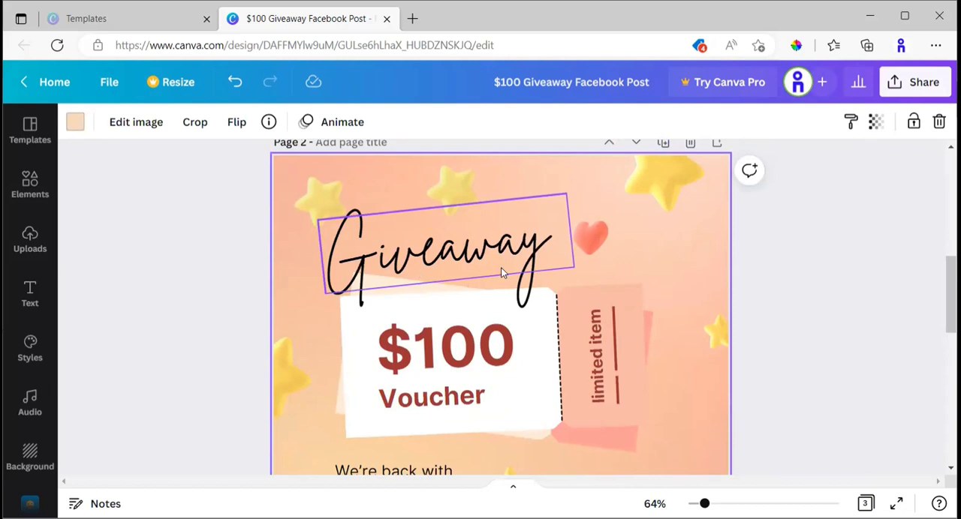
{"action": "scroll", "coordinate": [503, 273], "scroll_direction": "down", "scroll_amount": 3}
{"action": "scroll", "coordinate": [503, 273], "scroll_direction": "down", "scroll_amount": 3}
{"action": "scroll", "coordinate": [502, 272], "scroll_direction": "up", "scroll_amount": 2}
{"action": "scroll", "coordinate": [493, 285], "scroll_direction": "down", "scroll_amount": 2}
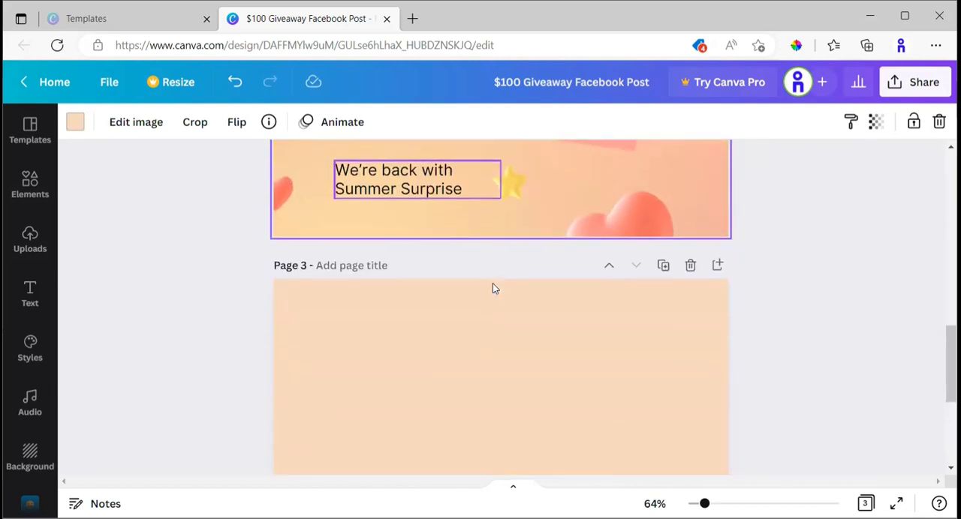
{"action": "scroll", "coordinate": [493, 285], "scroll_direction": "up", "scroll_amount": 1}
{"action": "scroll", "coordinate": [494, 288], "scroll_direction": "up", "scroll_amount": 10}
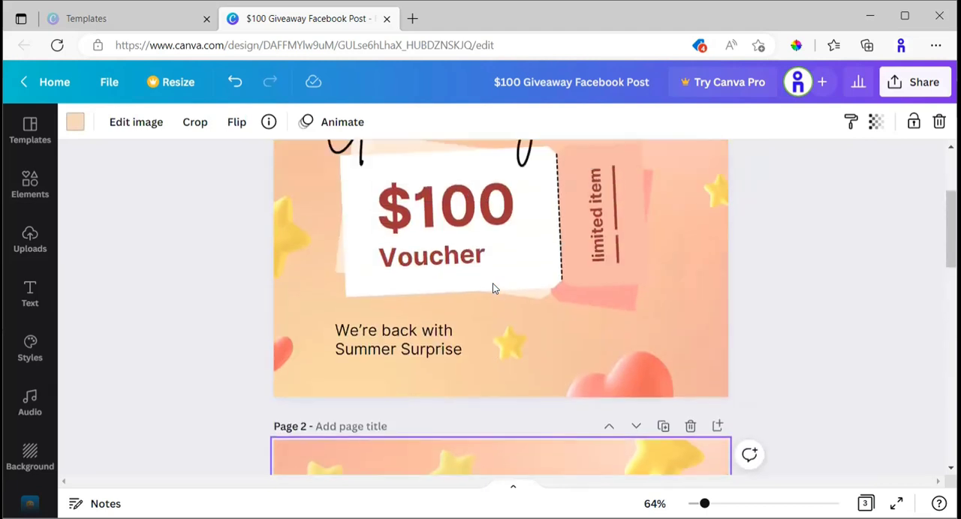
{"action": "scroll", "coordinate": [493, 288], "scroll_direction": "up", "scroll_amount": 2}
{"action": "scroll", "coordinate": [491, 285], "scroll_direction": "down", "scroll_amount": 8}
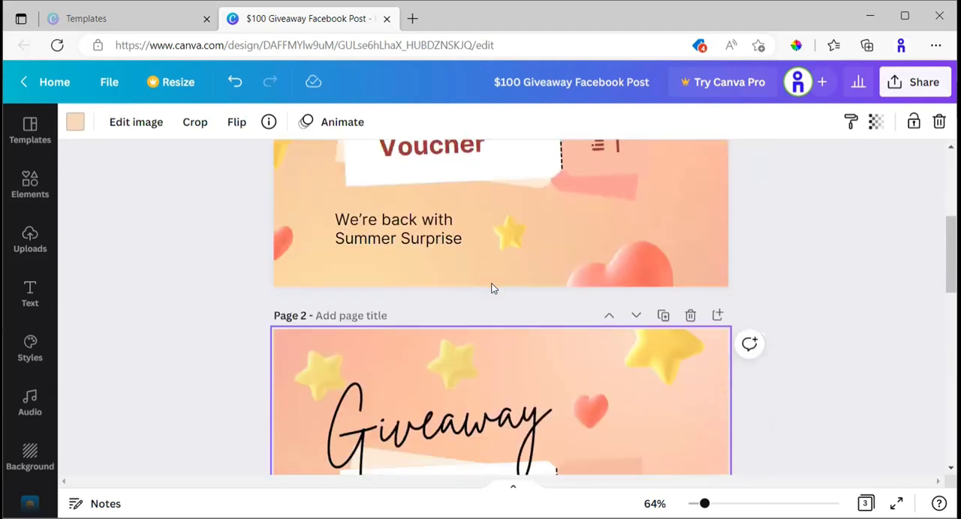
Change the voucher amount on page 2 to $300.
{"action": "left_click", "coordinate": [464, 340]}
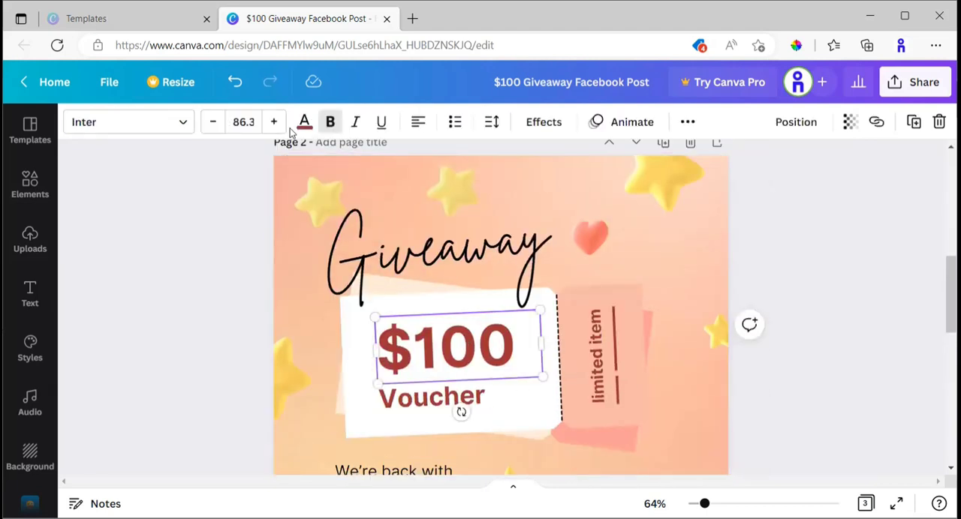
{"action": "left_click", "coordinate": [455, 354]}
{"action": "left_click", "coordinate": [476, 363]}
{"action": "left_click", "coordinate": [438, 351]}
{"action": "key", "text": "BackSpace"}
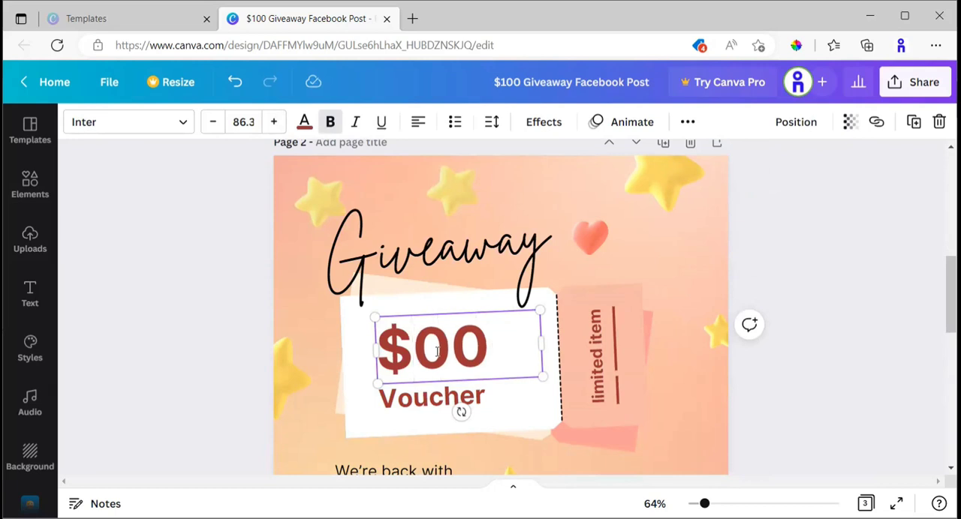
{"action": "type", "text": "3"}
Replace the word "Voucher" below the amount on page 2 with "OFF".
{"action": "left_click", "coordinate": [422, 403]}
{"action": "left_click", "coordinate": [422, 404]}
{"action": "left_click", "coordinate": [417, 403]}
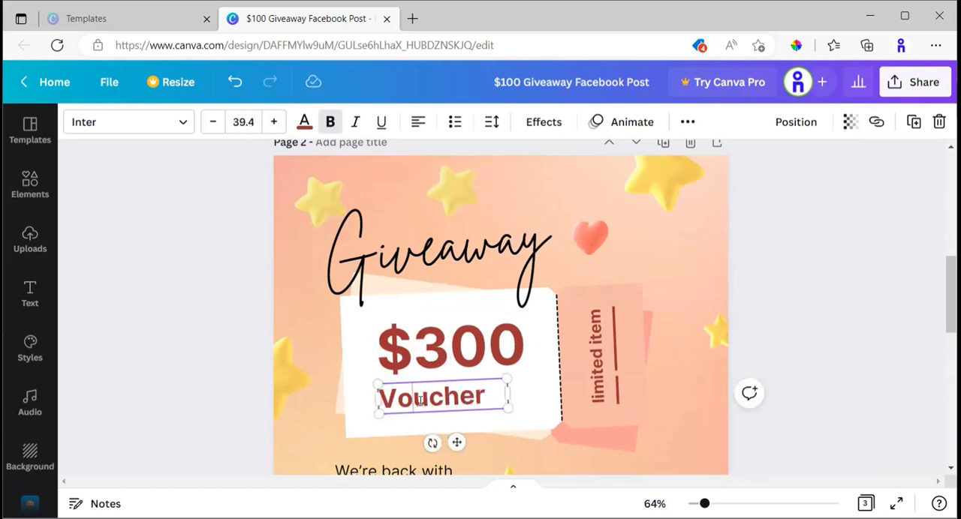
{"action": "left_click", "coordinate": [486, 404]}
{"action": "double_click", "coordinate": [487, 400]}
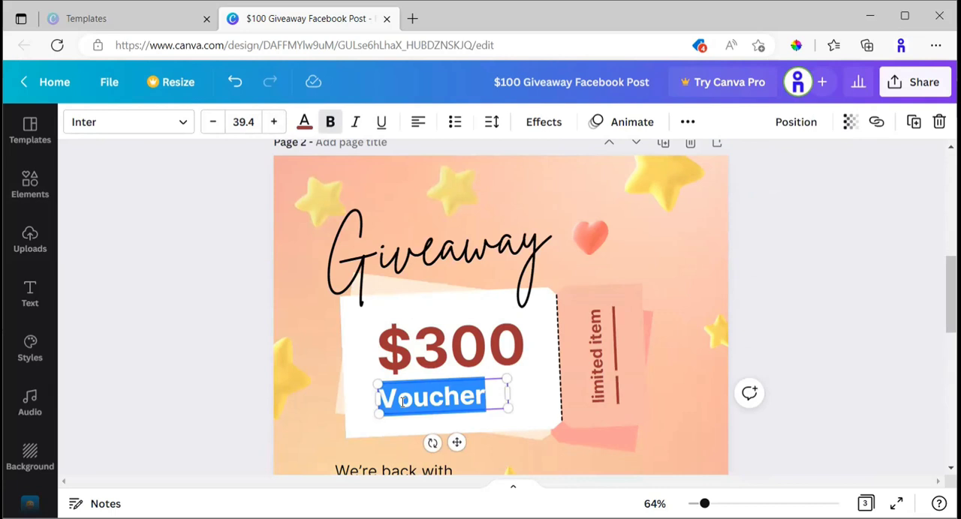
{"action": "type", "text": "off"}
{"action": "key", "text": "BackSpace"}
{"action": "key", "text": "BackSpace"}
{"action": "key", "text": "BackSpace"}
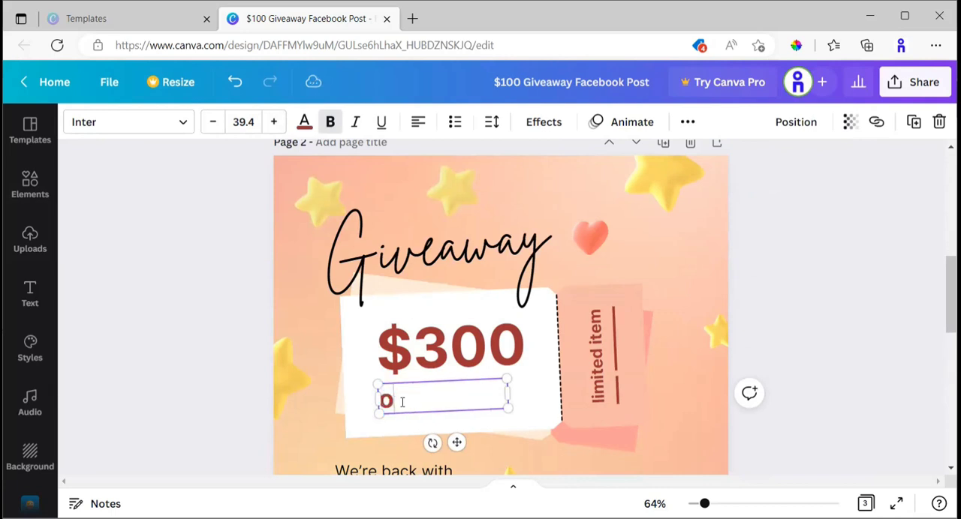
{"action": "type", "text": "F"}
{"action": "key", "text": "BackSpace"}
{"action": "type", "text": "OFF"}
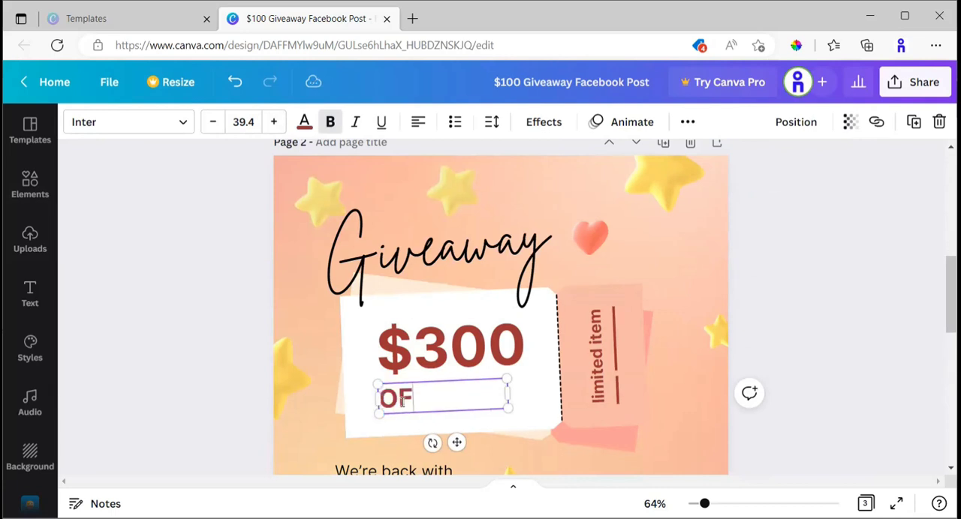
Change the voucher amount on page 2 to $75.
{"action": "left_click", "coordinate": [441, 352]}
{"action": "double_click", "coordinate": [442, 352]}
{"action": "left_click", "coordinate": [442, 352]}
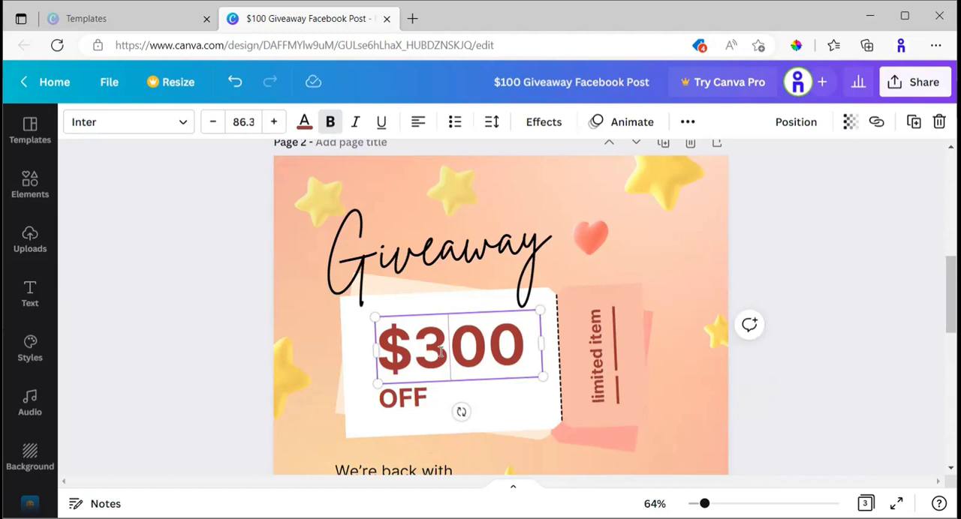
{"action": "key", "text": "BackSpace"}
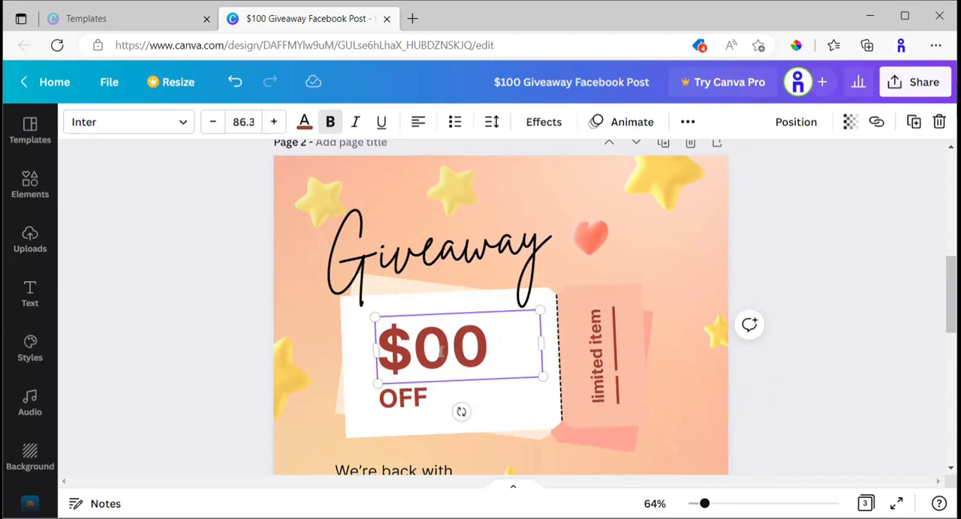
{"action": "key", "text": "F12"}
{"action": "left_click", "coordinate": [903, 335]}
{"action": "key", "text": "Right"}
{"action": "key", "text": "BackSpace"}
{"action": "key", "text": "Right"}
{"action": "key", "text": "BackSpace"}
{"action": "type", "text": "75"}
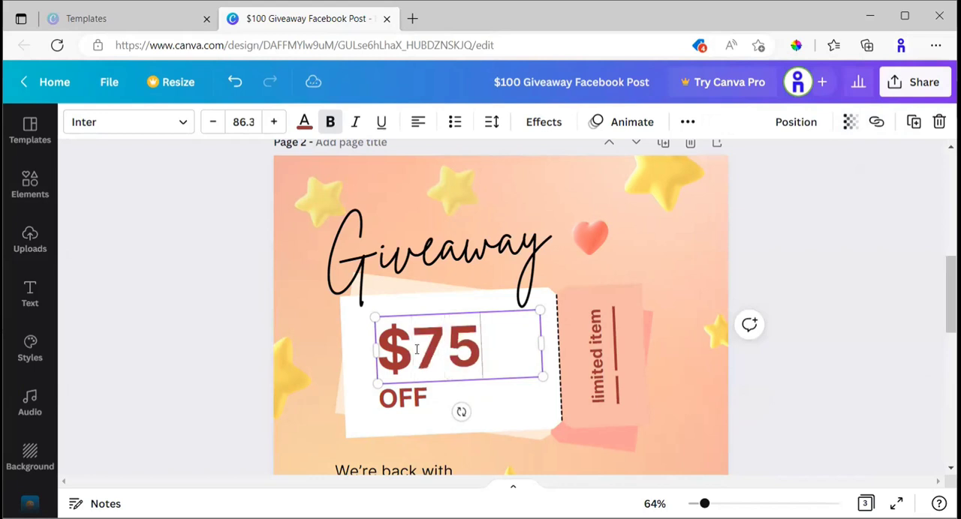
Center-align the "OFF" text within its text box below the $75 amount.
{"action": "left_click", "coordinate": [403, 398]}
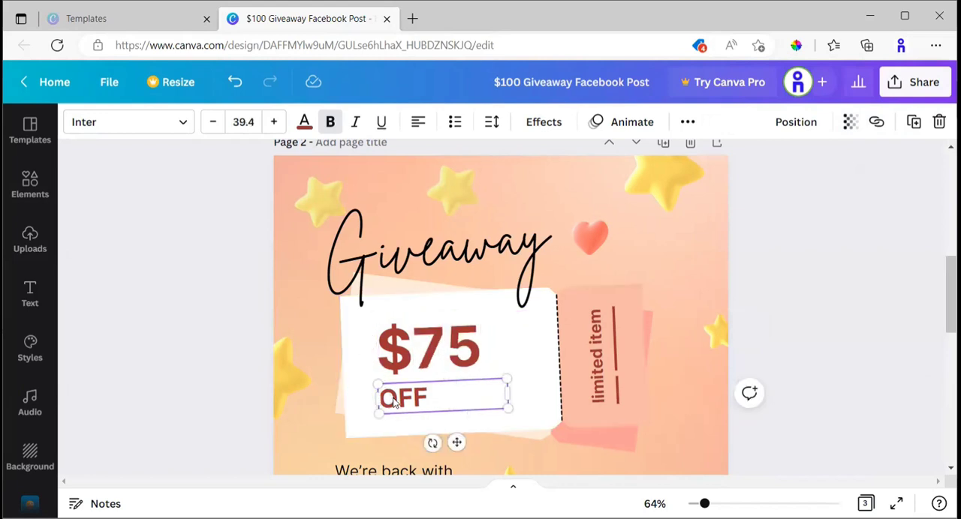
{"action": "left_click_drag", "start_coordinate": [381, 399], "coordinate": [513, 401]}
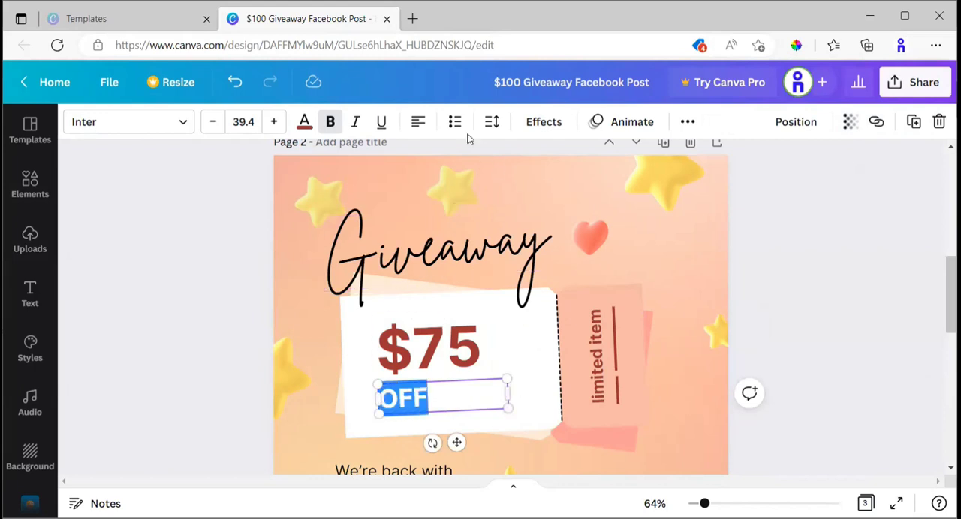
{"action": "left_click", "coordinate": [418, 124]}
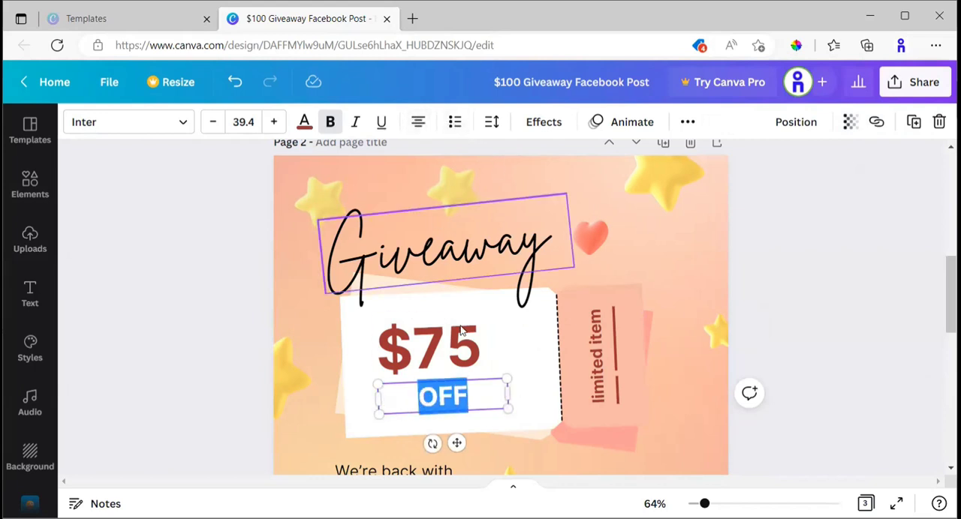
{"action": "left_click", "coordinate": [548, 375]}
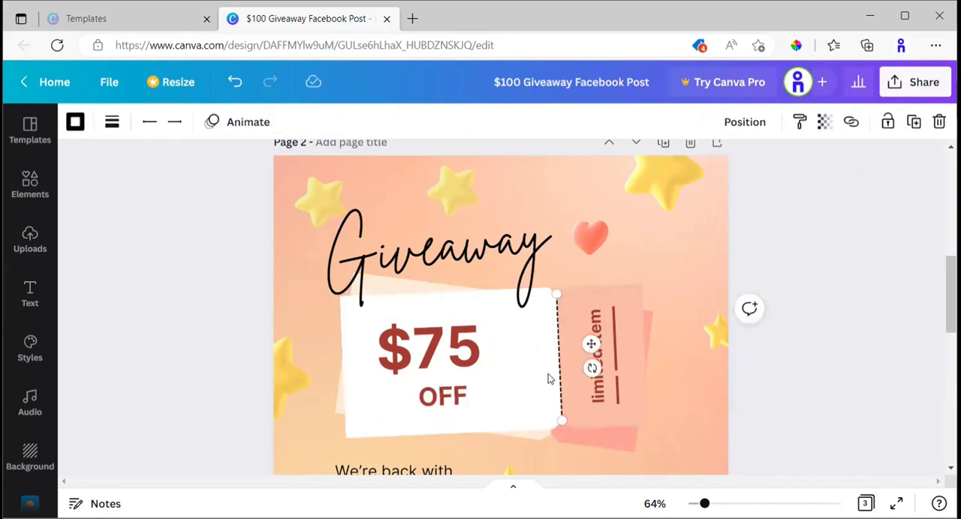
{"action": "left_click", "coordinate": [455, 401]}
{"action": "left_click", "coordinate": [460, 398]}
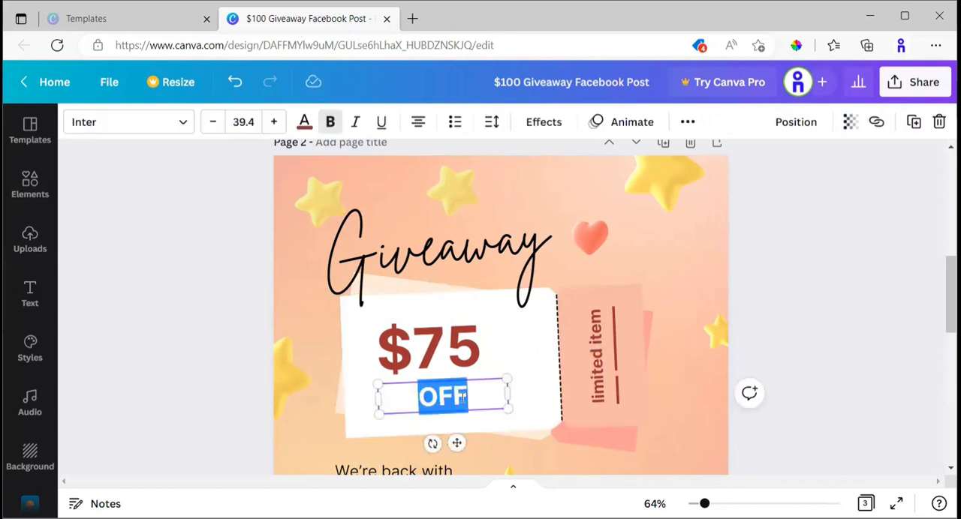
{"action": "type", "text": "OFF"}
{"action": "left_click", "coordinate": [515, 360]}
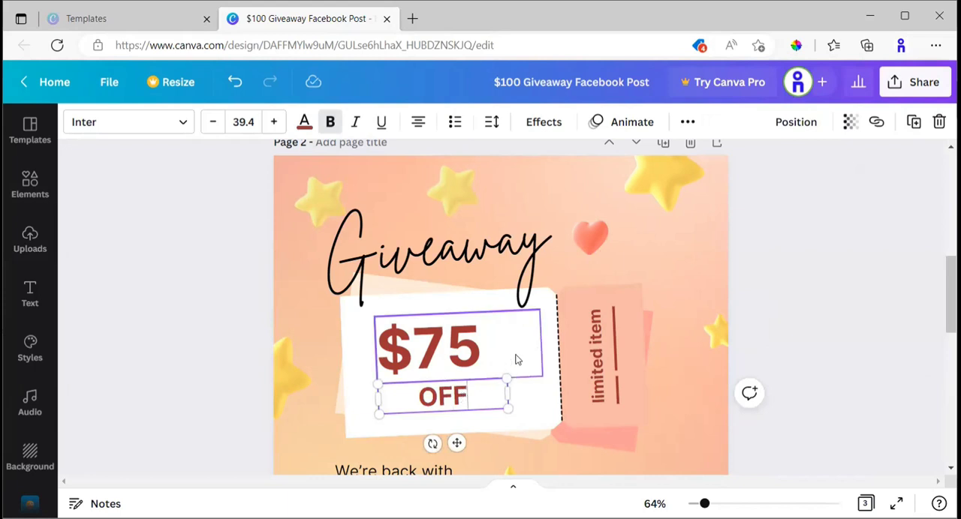
Replace the vertical "limited item" text on page 2's voucher stub with "IN ALL ITEMS".
{"action": "left_click", "coordinate": [595, 375]}
{"action": "left_click", "coordinate": [596, 379]}
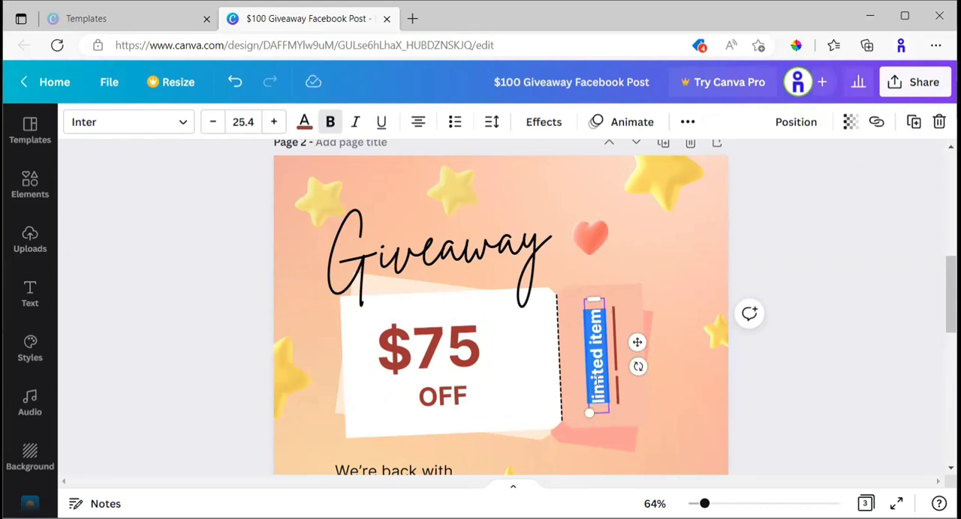
{"action": "type", "text": "IN ALL"}
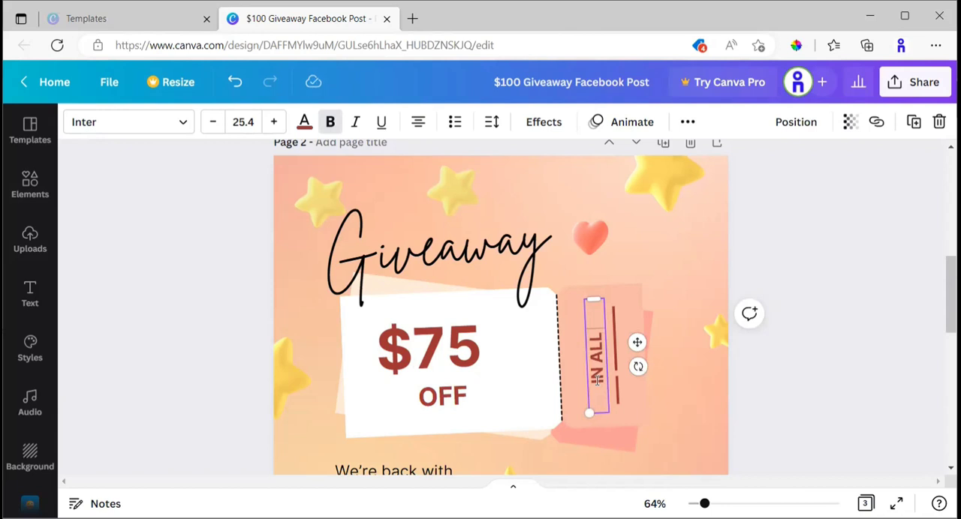
{"action": "type", "text": " ITEMS"}
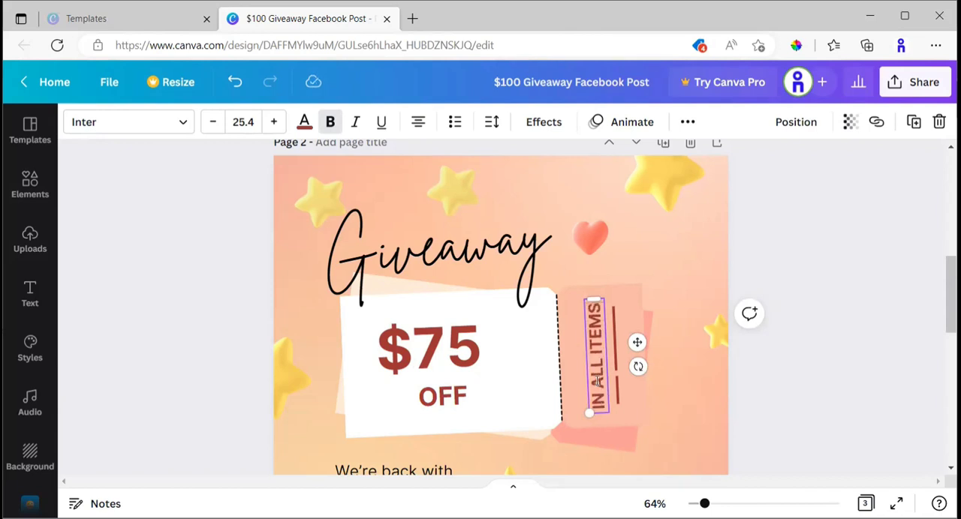
{"action": "left_click", "coordinate": [685, 424]}
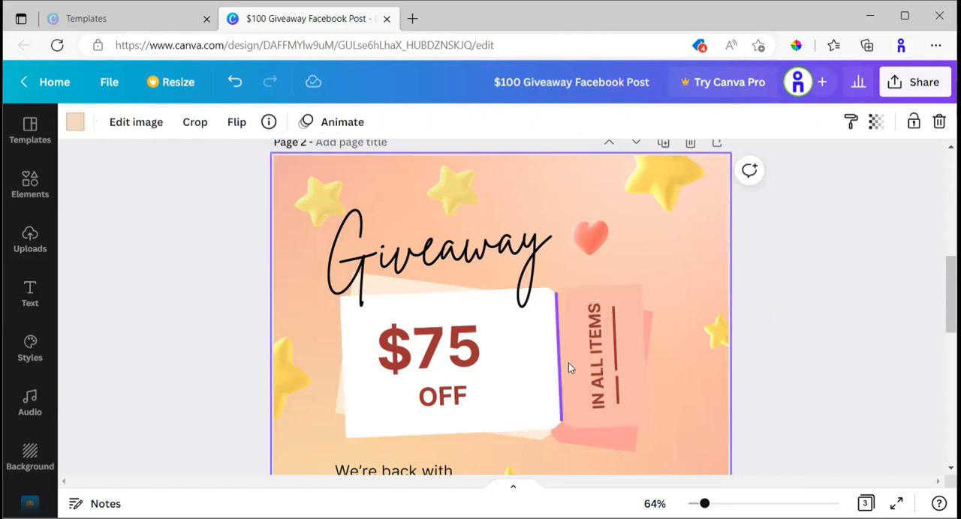
Recolor page 2's background with the light cream document color and apply that color change across all pages.
{"action": "left_click", "coordinate": [582, 401]}
{"action": "left_click", "coordinate": [645, 252]}
{"action": "left_click", "coordinate": [74, 123]}
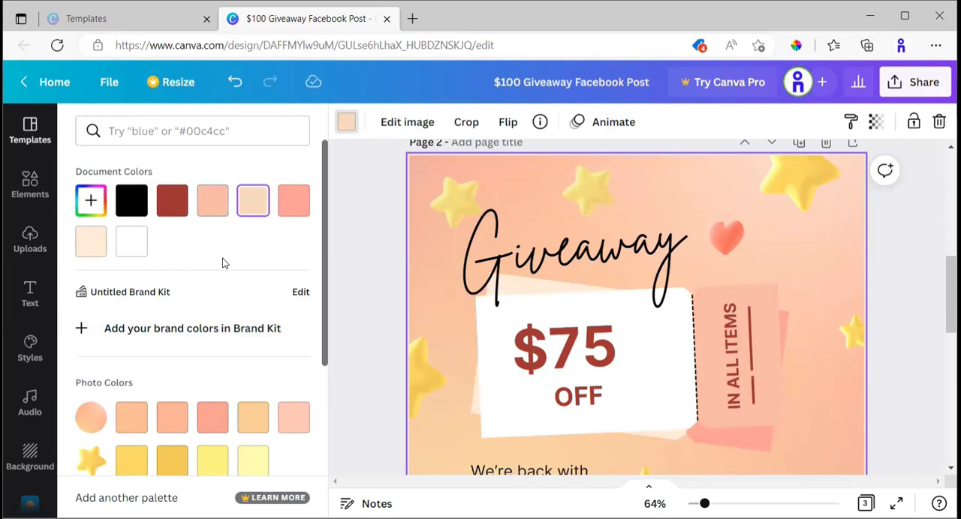
{"action": "left_click", "coordinate": [93, 249]}
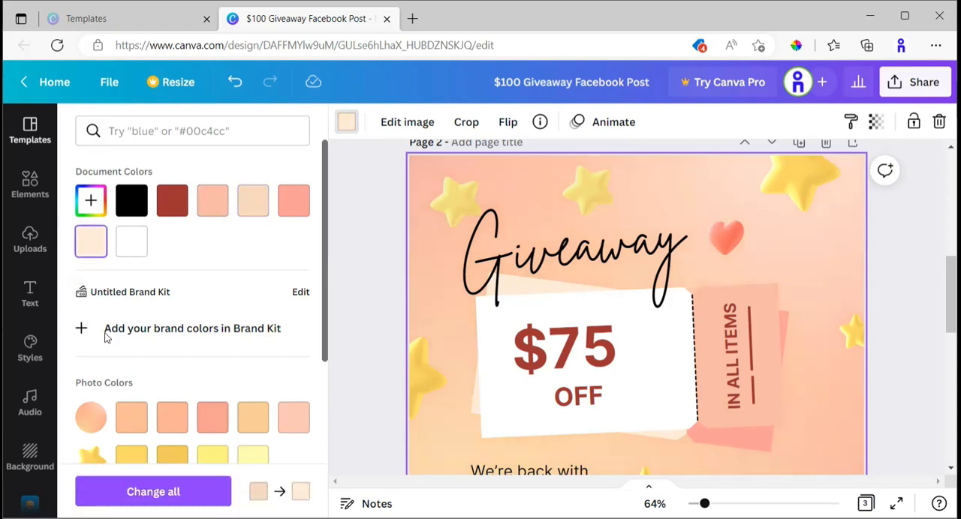
{"action": "left_click", "coordinate": [171, 489]}
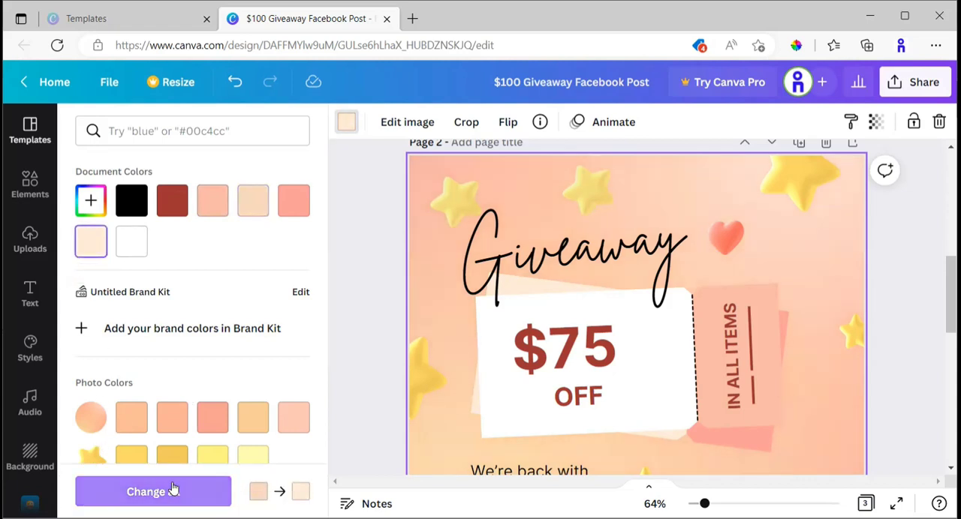
{"action": "scroll", "coordinate": [646, 314], "scroll_direction": "up", "scroll_amount": 3}
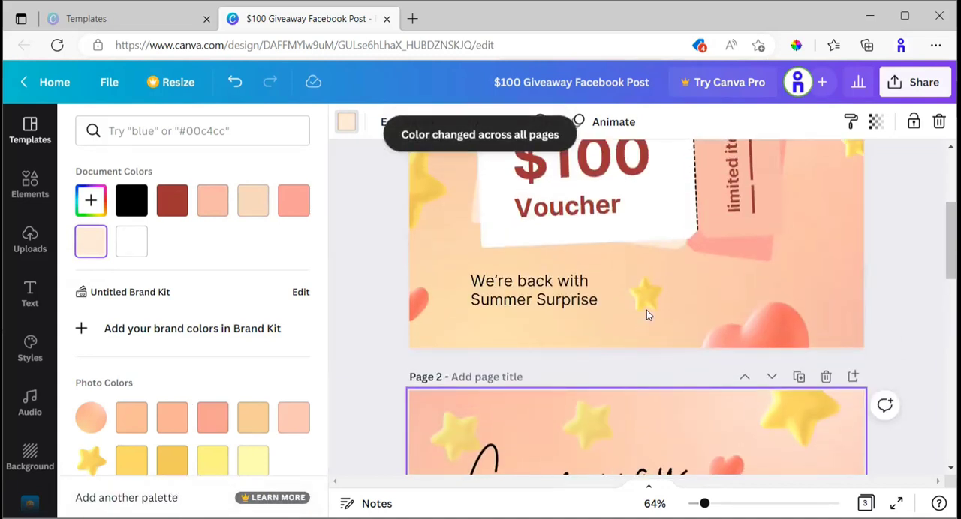
{"action": "scroll", "coordinate": [646, 313], "scroll_direction": "up", "scroll_amount": 3}
{"action": "scroll", "coordinate": [646, 313], "scroll_direction": "down", "scroll_amount": 5}
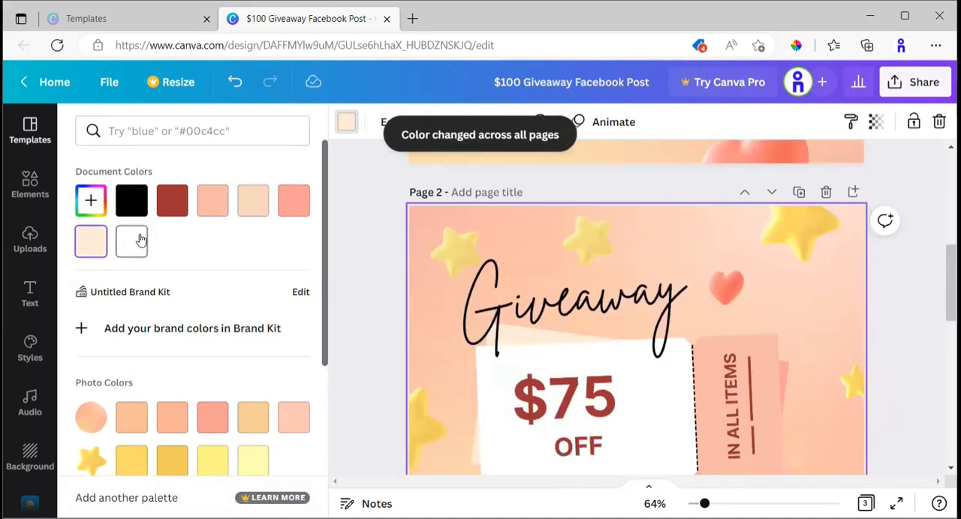
Try white, dark red, salmon pink and black as page 2's background color.
{"action": "left_click", "coordinate": [140, 239]}
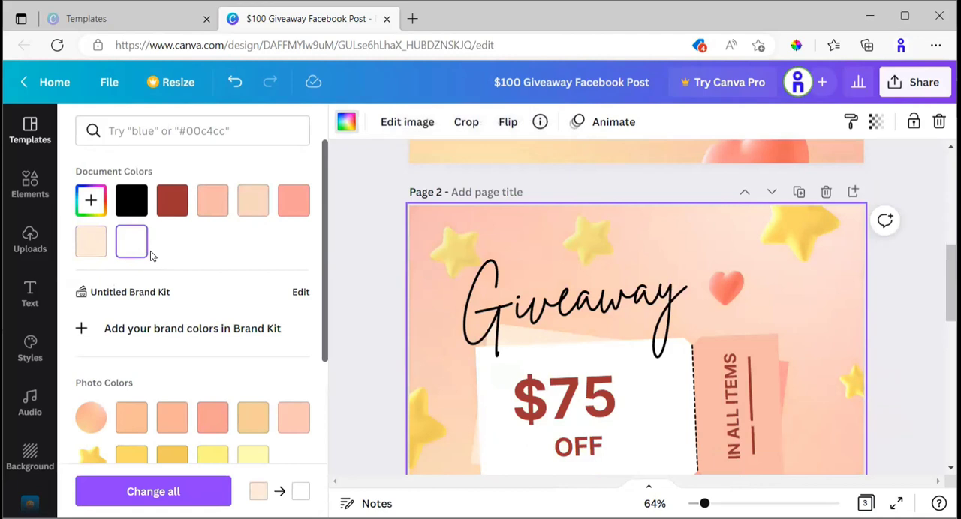
{"action": "left_click", "coordinate": [178, 212]}
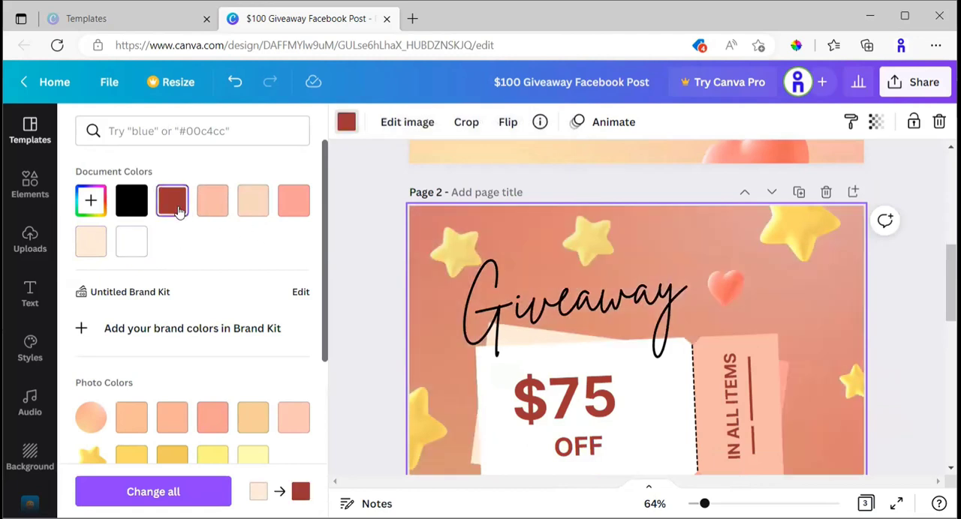
{"action": "left_click", "coordinate": [301, 210]}
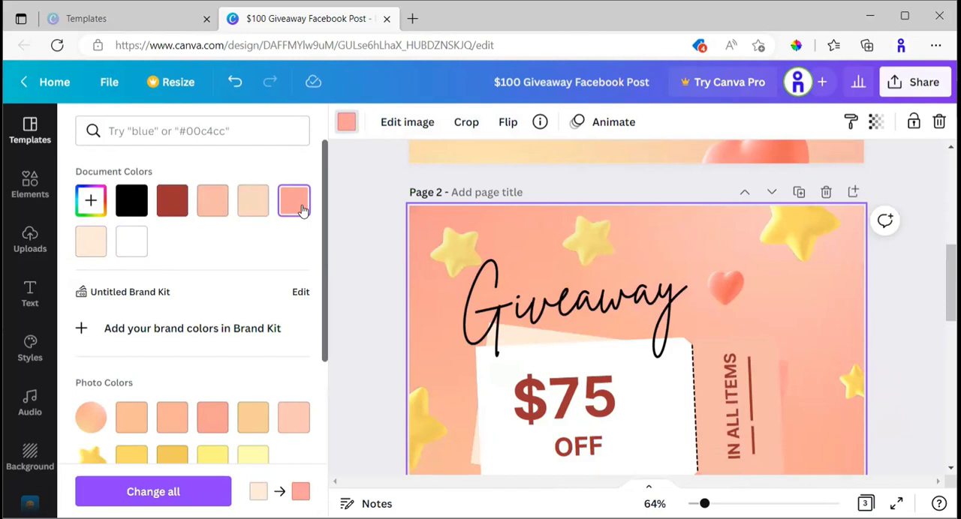
{"action": "left_click", "coordinate": [135, 204]}
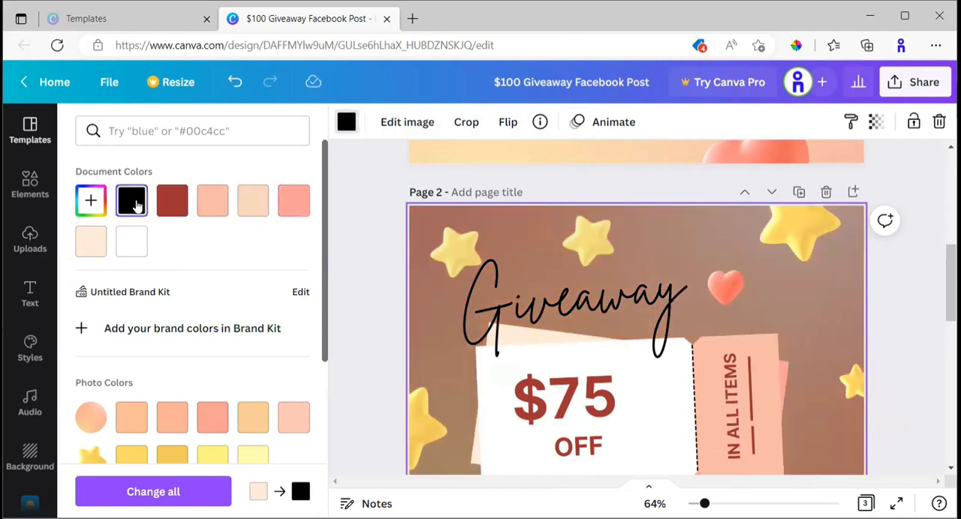
{"action": "scroll", "coordinate": [884, 302], "scroll_direction": "down", "scroll_amount": 3}
{"action": "scroll", "coordinate": [882, 302], "scroll_direction": "up", "scroll_amount": 2}
Set page 2's background color to white and check the design down to page 3.
{"action": "left_click", "coordinate": [131, 241]}
{"action": "scroll", "coordinate": [703, 308], "scroll_direction": "down", "scroll_amount": 2}
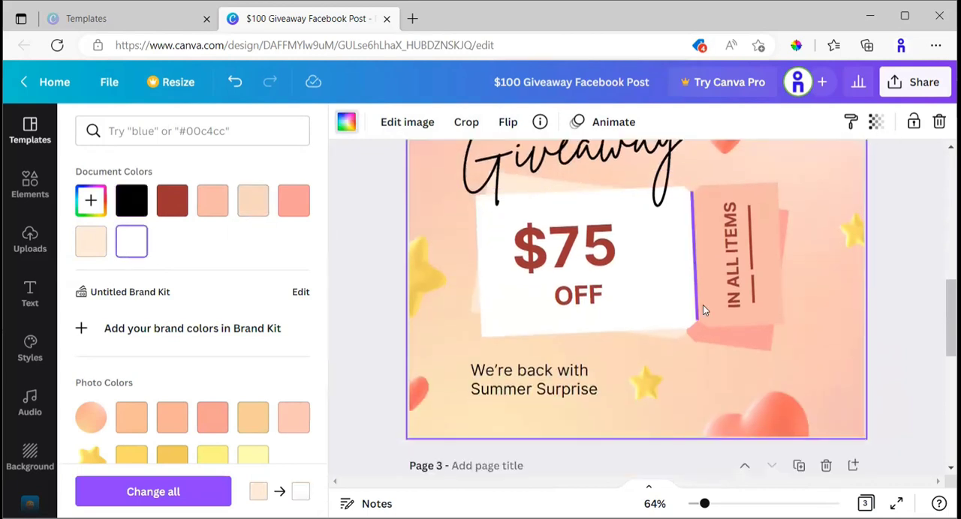
{"action": "scroll", "coordinate": [702, 305], "scroll_direction": "down", "scroll_amount": 1}
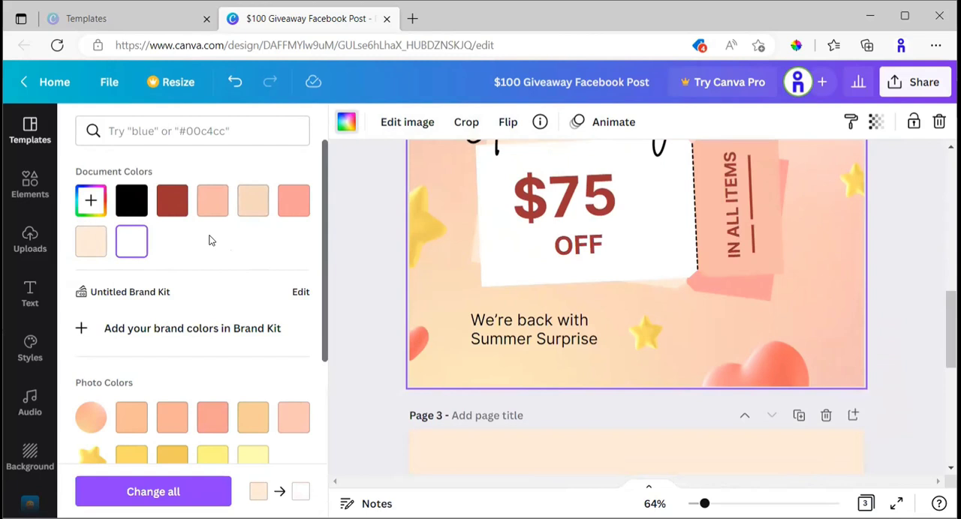
Open the custom color picker for page 2's background, examine its hex code field and close the picker.
{"action": "left_click", "coordinate": [91, 201]}
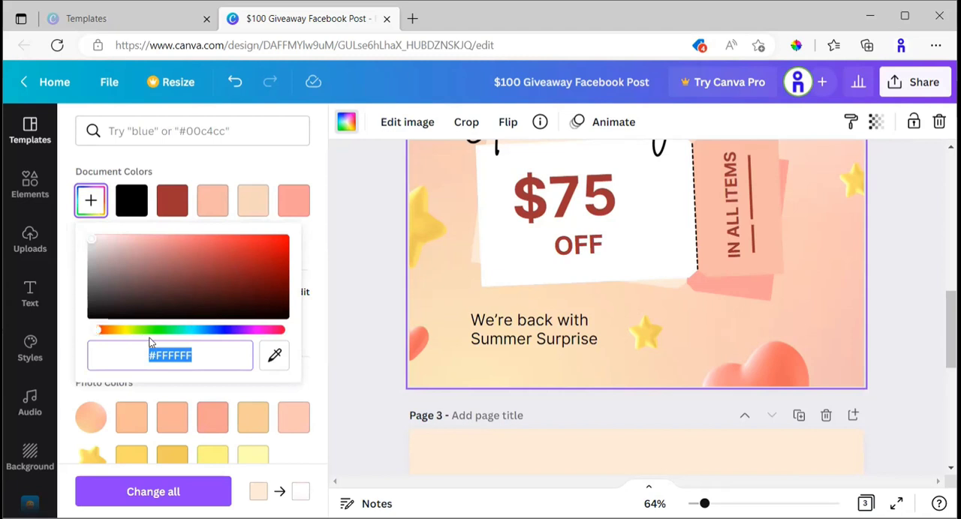
{"action": "left_click", "coordinate": [204, 358]}
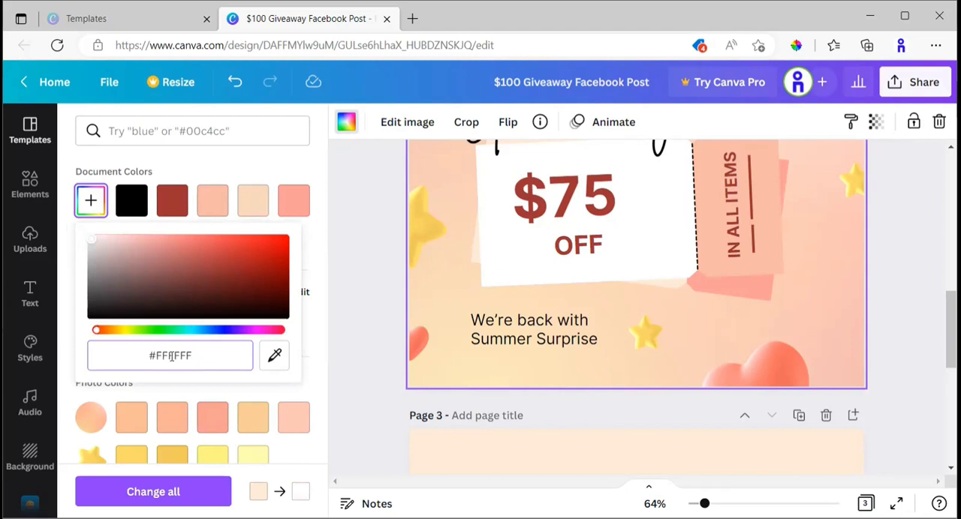
{"action": "double_click", "coordinate": [171, 356]}
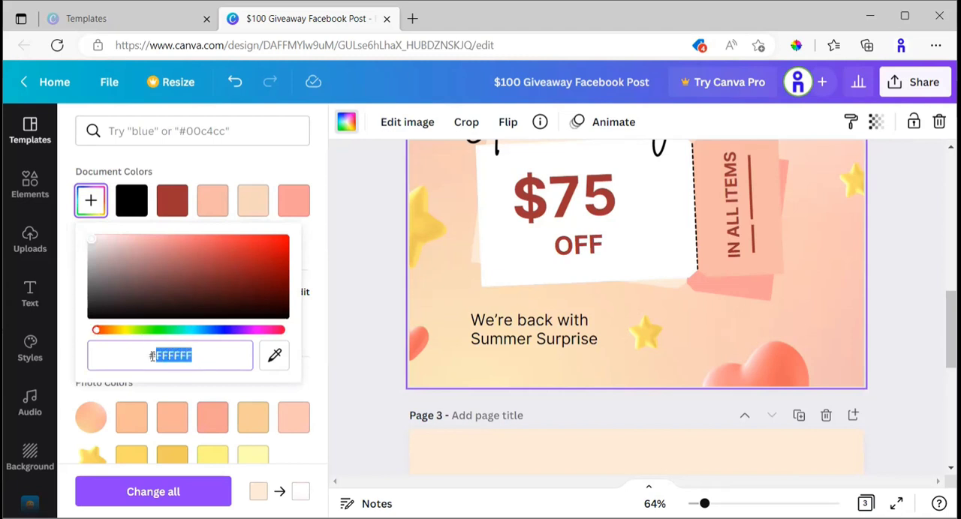
{"action": "left_click", "coordinate": [229, 174]}
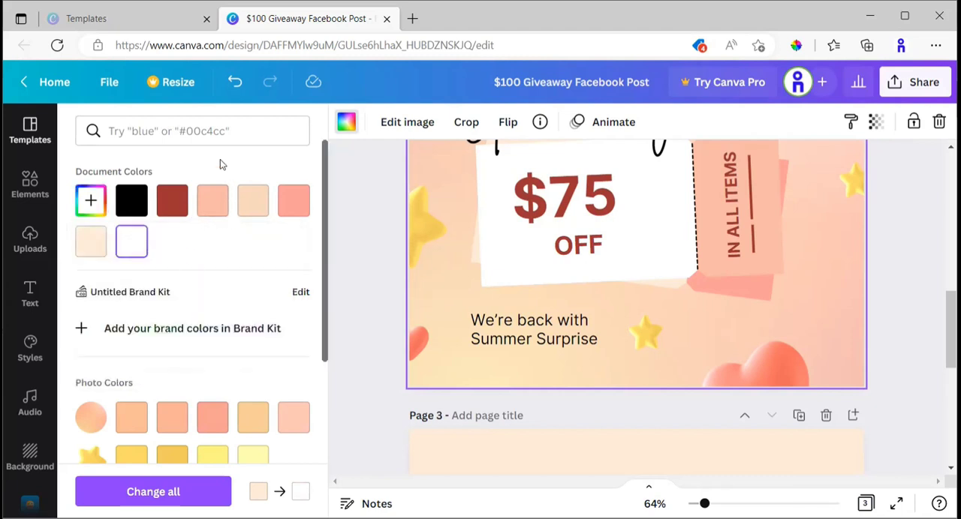
{"action": "left_click", "coordinate": [215, 140]}
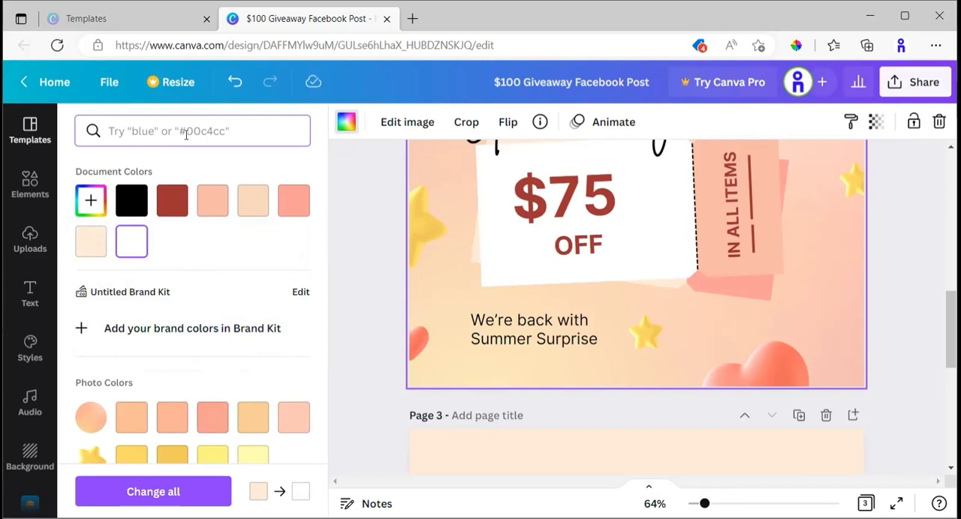
Sample the purple of the "Change all" button with the ColorPick Eyedropper extension and copy its hex code 8B3DFF.
{"action": "left_click", "coordinate": [794, 48]}
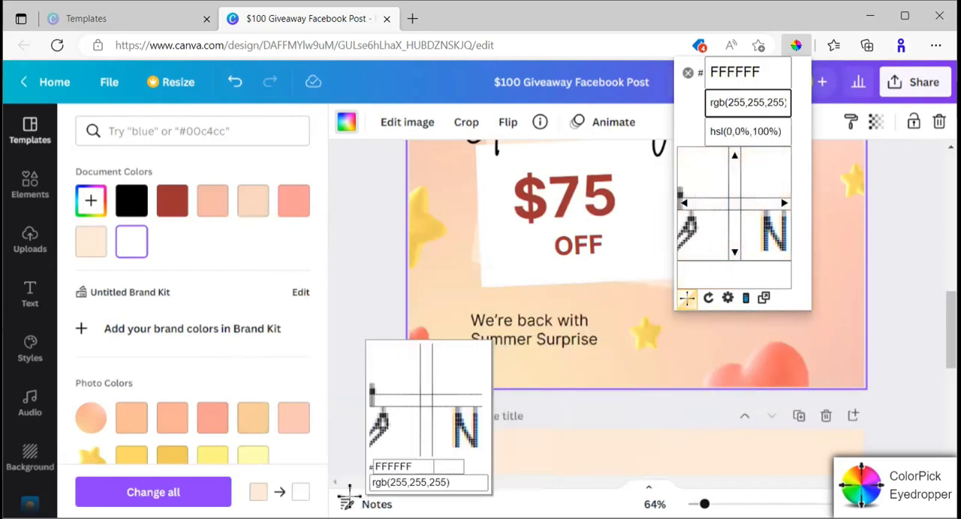
{"action": "left_click", "coordinate": [212, 492]}
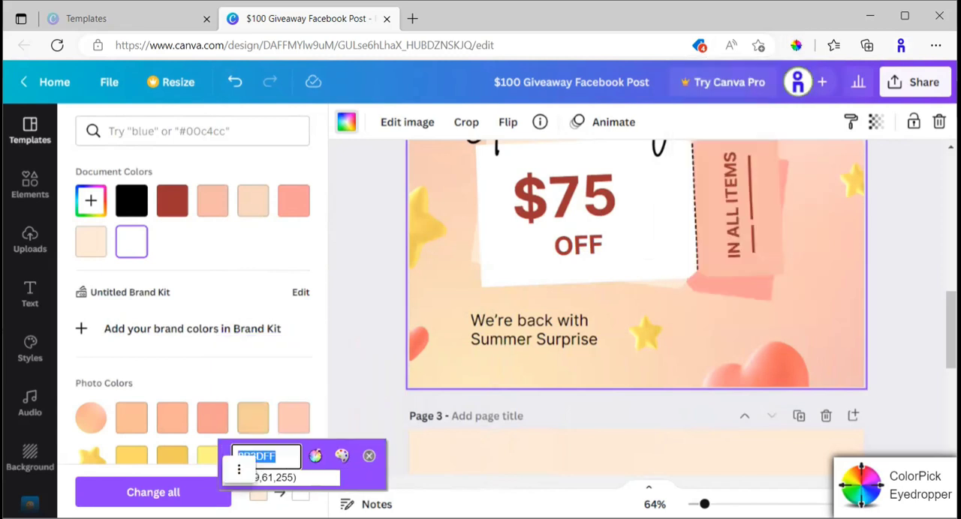
{"action": "right_click", "coordinate": [274, 460]}
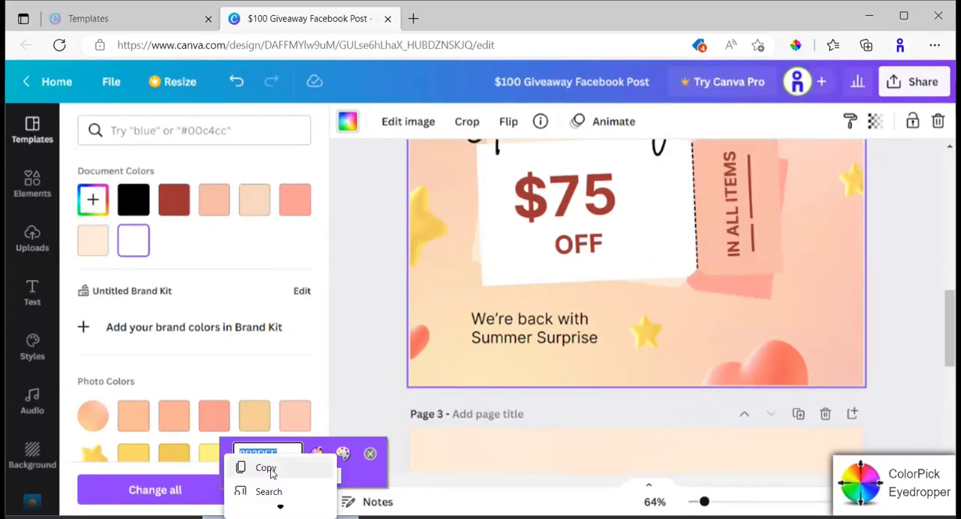
{"action": "left_click", "coordinate": [331, 462]}
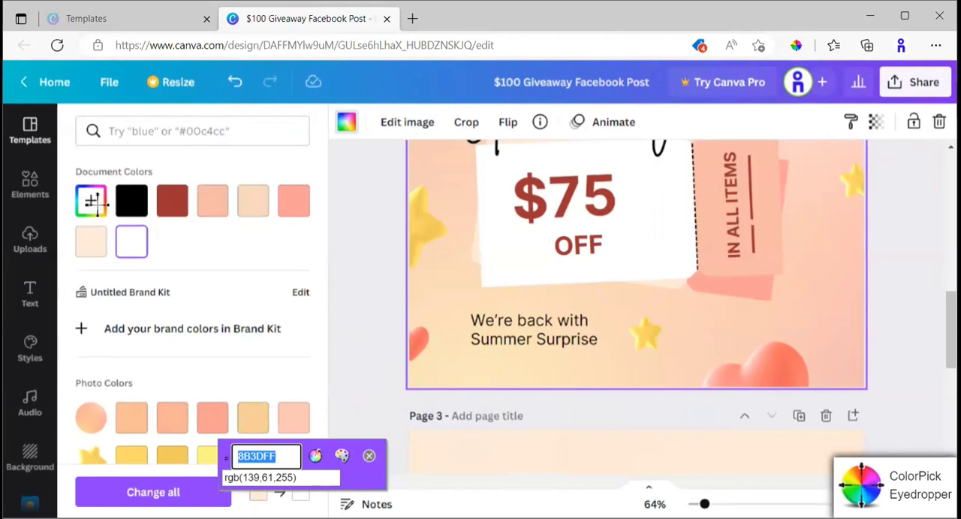
{"action": "left_click", "coordinate": [795, 47]}
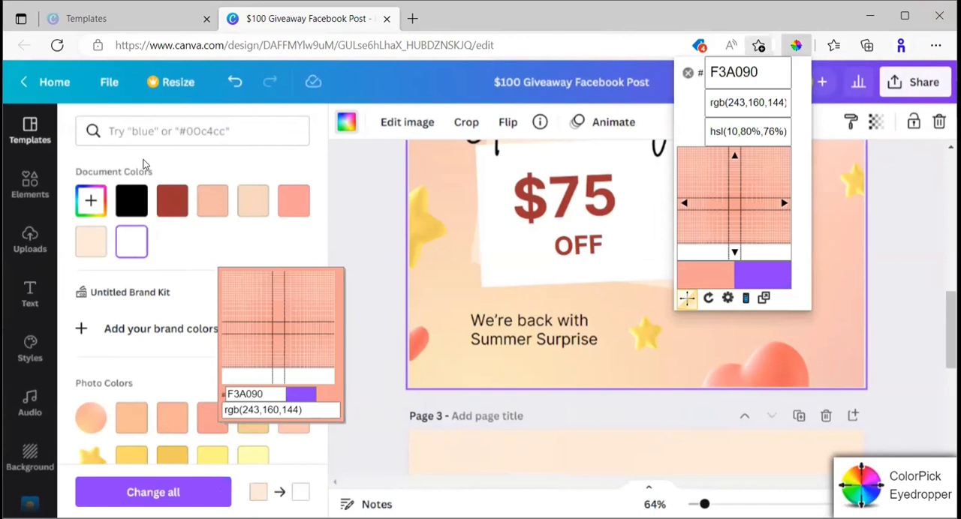
Try the copied #8B3DFF as a custom background color on page 2 and undo that color change.
{"action": "left_click", "coordinate": [86, 205]}
{"action": "left_click", "coordinate": [88, 204]}
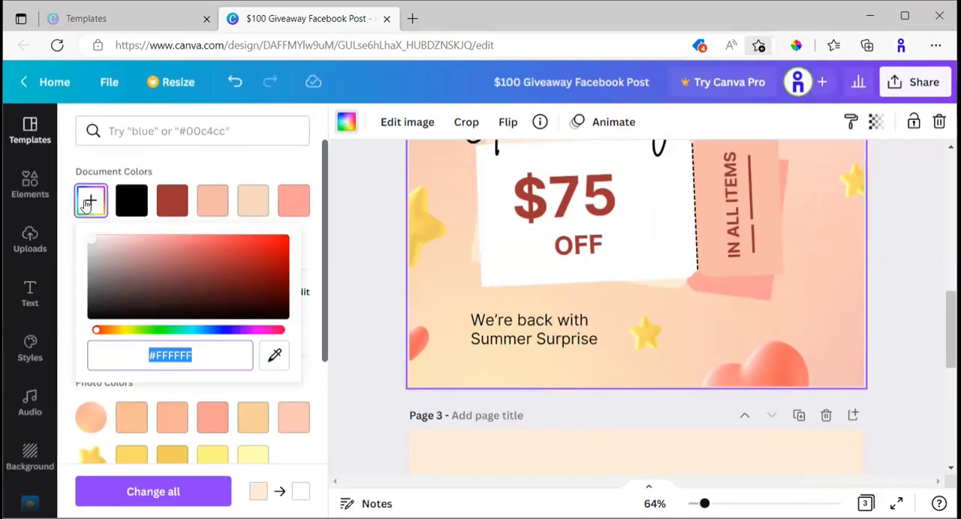
{"action": "key", "text": "ctrl+v"}
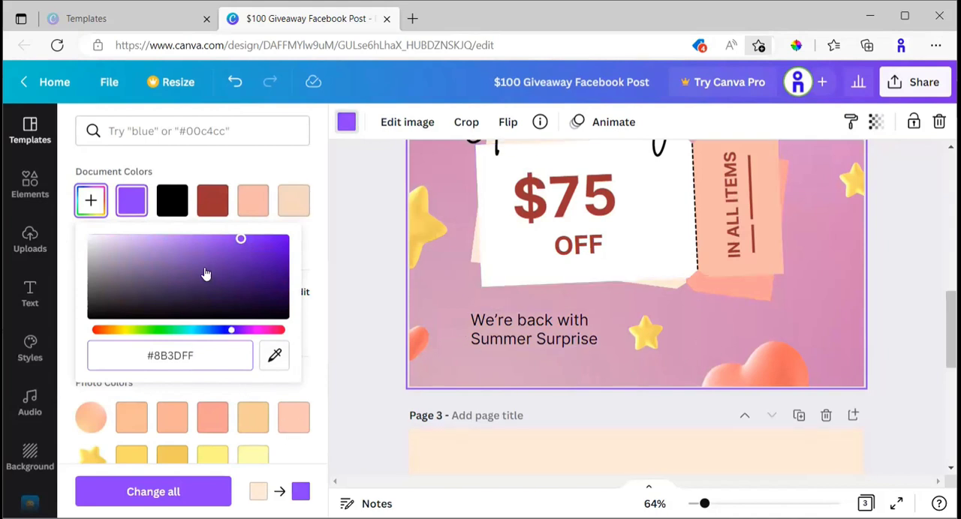
{"action": "left_click", "coordinate": [238, 167]}
{"action": "key", "text": "ctrl+z"}
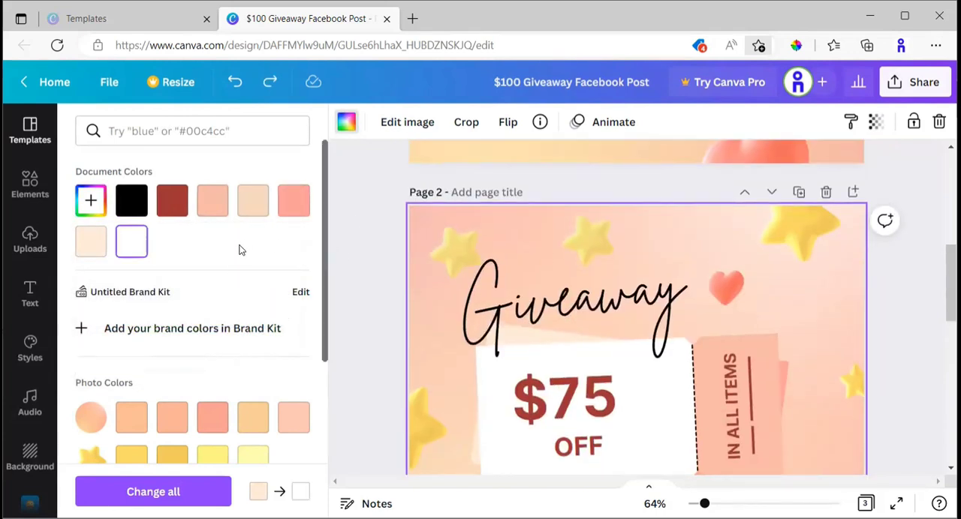
Look through the photo and default color swatches for page 2's background and close the color palette.
{"action": "scroll", "coordinate": [194, 251], "scroll_direction": "down", "scroll_amount": 2}
{"action": "scroll", "coordinate": [194, 250], "scroll_direction": "down", "scroll_amount": 3}
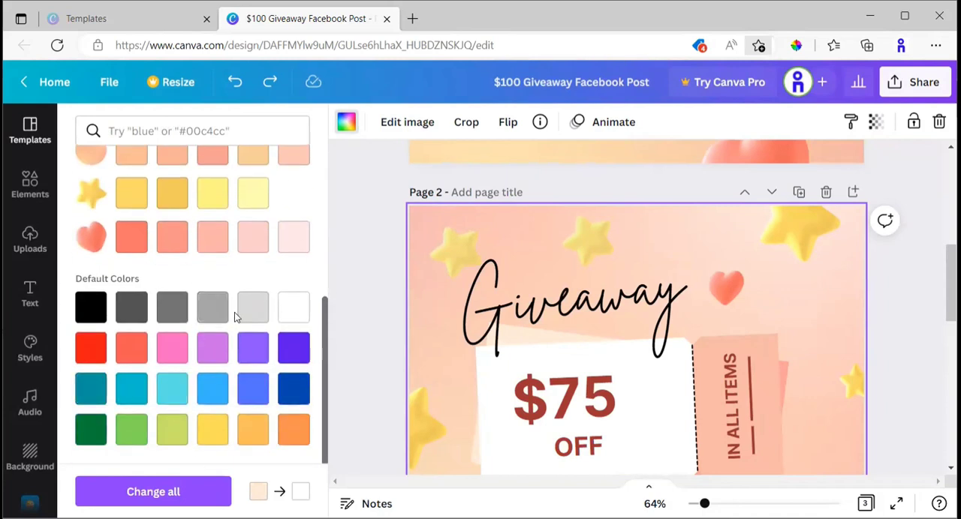
{"action": "scroll", "coordinate": [208, 285], "scroll_direction": "up", "scroll_amount": 5}
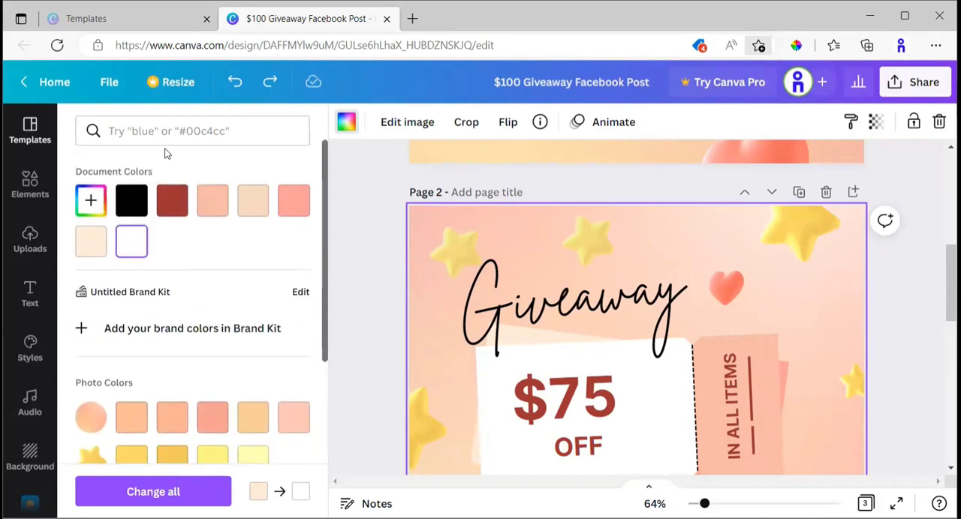
{"action": "left_click", "coordinate": [357, 201]}
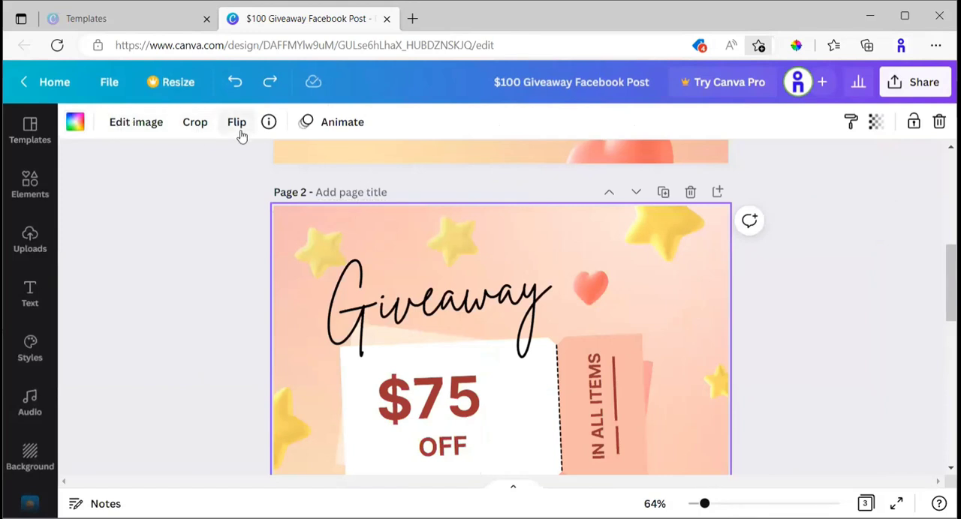
Compare the $100 voucher design on page 1 with the $75 version on page 2, selecting page 2's background.
{"action": "scroll", "coordinate": [321, 199], "scroll_direction": "up", "scroll_amount": 1}
{"action": "scroll", "coordinate": [323, 200], "scroll_direction": "down", "scroll_amount": 1}
{"action": "scroll", "coordinate": [327, 224], "scroll_direction": "up", "scroll_amount": 3}
{"action": "scroll", "coordinate": [328, 224], "scroll_direction": "up", "scroll_amount": 3}
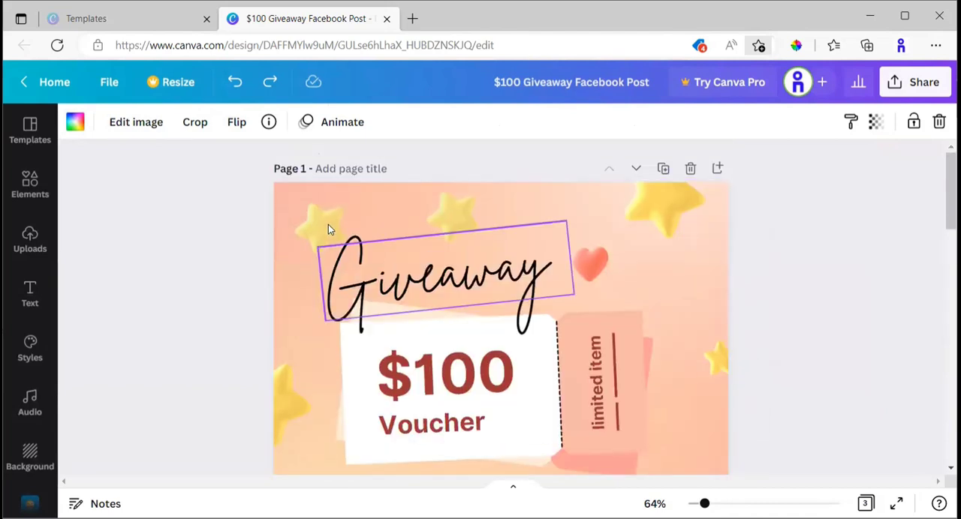
{"action": "scroll", "coordinate": [278, 254], "scroll_direction": "down", "scroll_amount": 5}
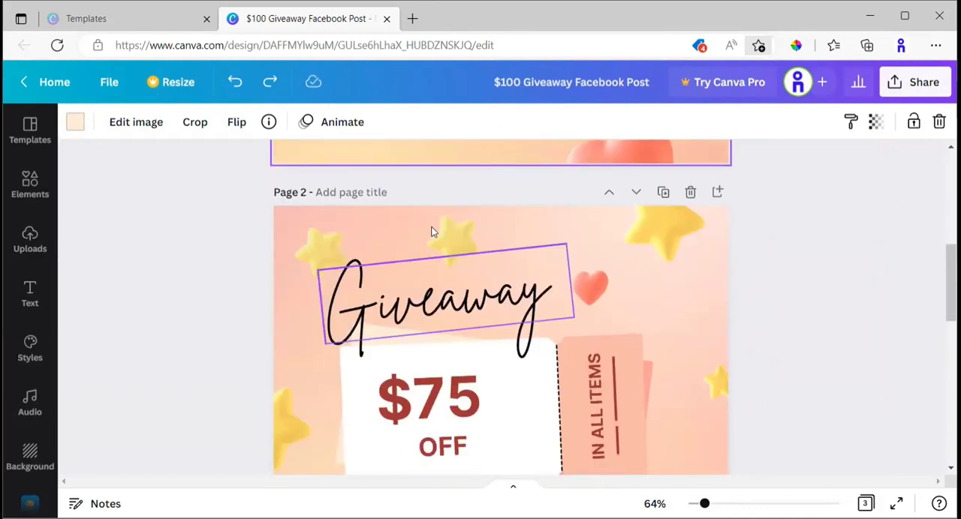
{"action": "left_click", "coordinate": [543, 233]}
{"action": "left_click", "coordinate": [565, 216]}
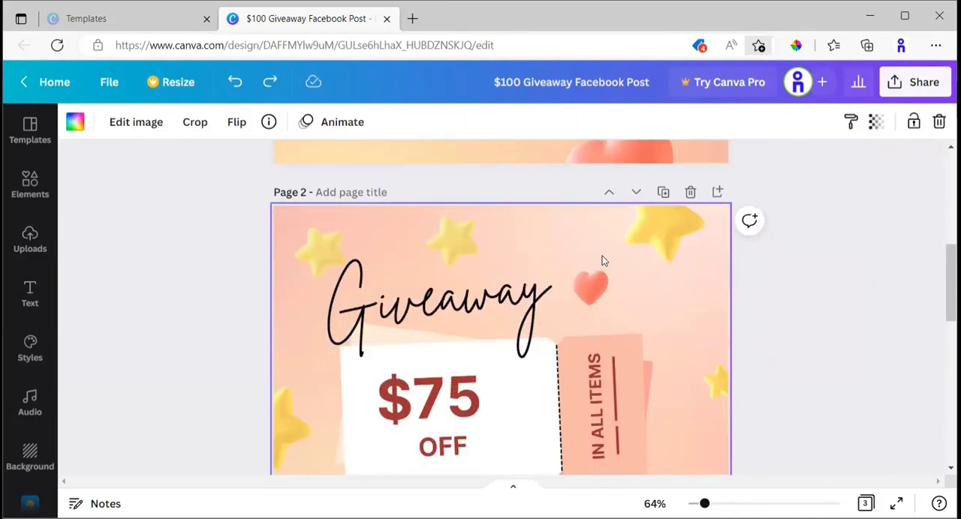
{"action": "scroll", "coordinate": [697, 240], "scroll_direction": "down", "scroll_amount": 1}
{"action": "scroll", "coordinate": [696, 240], "scroll_direction": "up", "scroll_amount": 1}
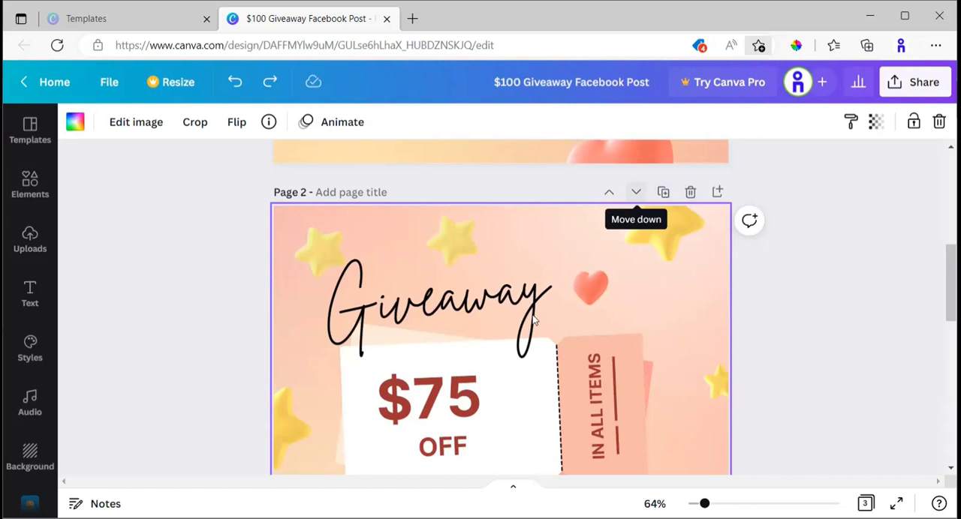
Review all three pages of the design, from the page 1 voucher down to the blank page 3.
{"action": "scroll", "coordinate": [515, 258], "scroll_direction": "down", "scroll_amount": 3}
{"action": "scroll", "coordinate": [482, 360], "scroll_direction": "down", "scroll_amount": 6}
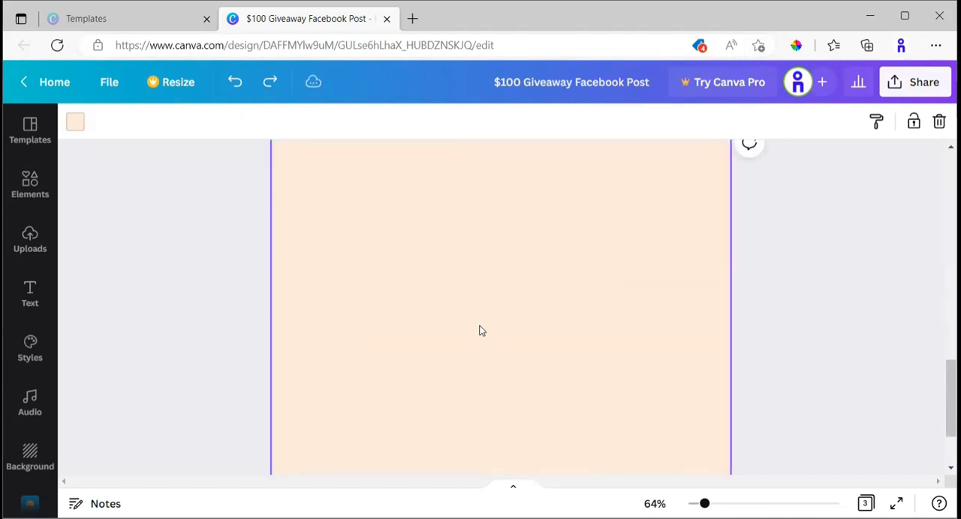
{"action": "scroll", "coordinate": [453, 270], "scroll_direction": "up", "scroll_amount": 3}
{"action": "scroll", "coordinate": [518, 291], "scroll_direction": "down", "scroll_amount": 2}
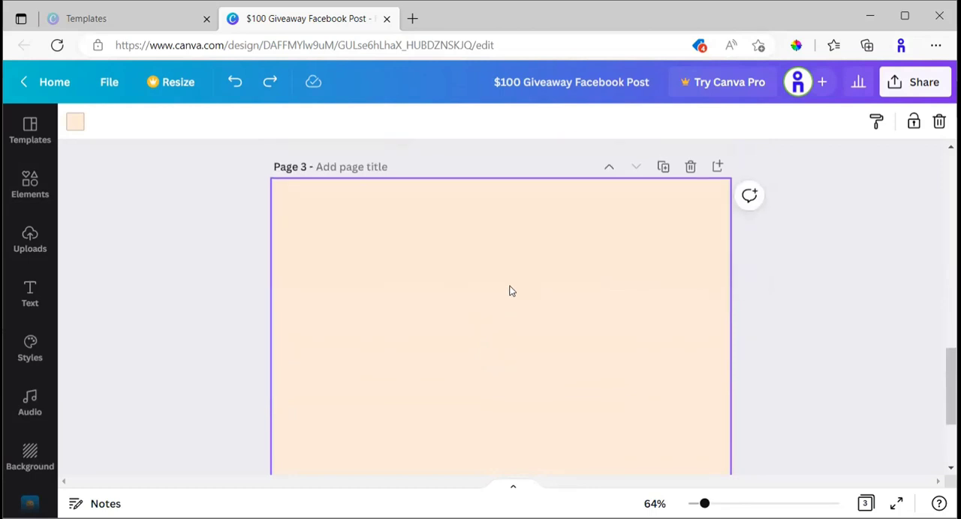
{"action": "scroll", "coordinate": [509, 290], "scroll_direction": "up", "scroll_amount": 4}
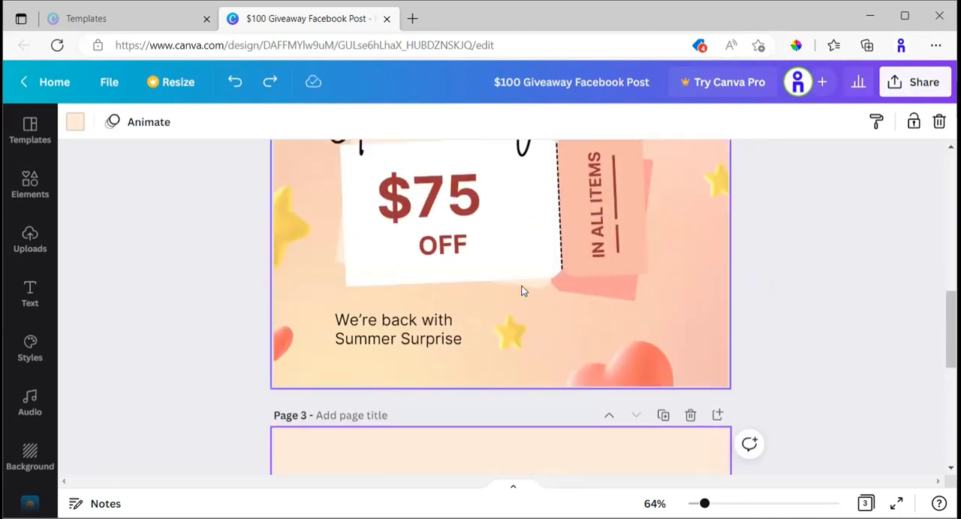
{"action": "scroll", "coordinate": [664, 315], "scroll_direction": "up", "scroll_amount": 4}
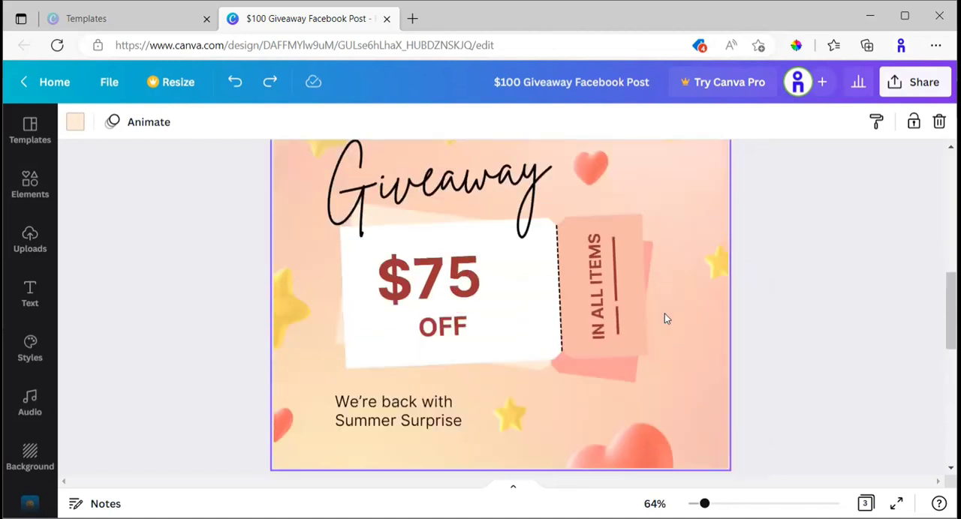
{"action": "scroll", "coordinate": [469, 240], "scroll_direction": "up", "scroll_amount": 2}
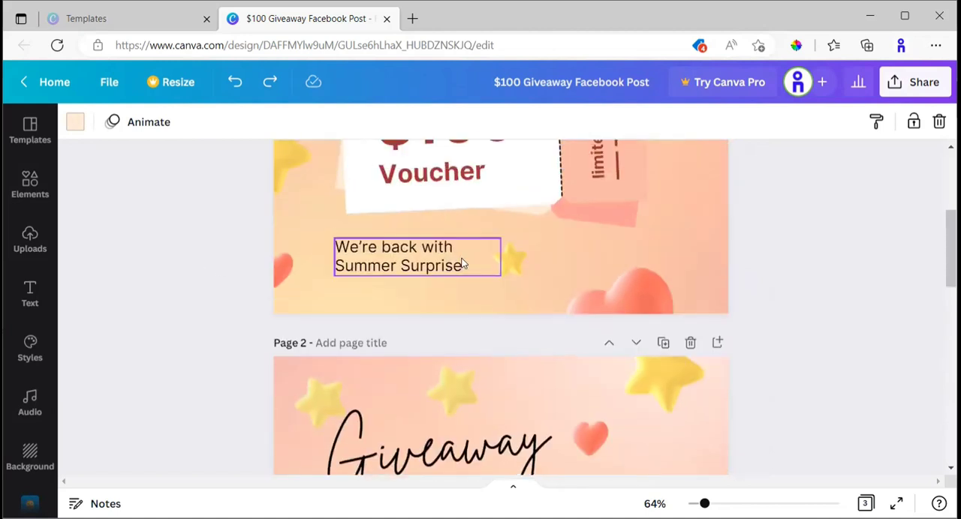
{"action": "scroll", "coordinate": [450, 274], "scroll_direction": "up", "scroll_amount": 3}
{"action": "scroll", "coordinate": [494, 277], "scroll_direction": "up", "scroll_amount": 1}
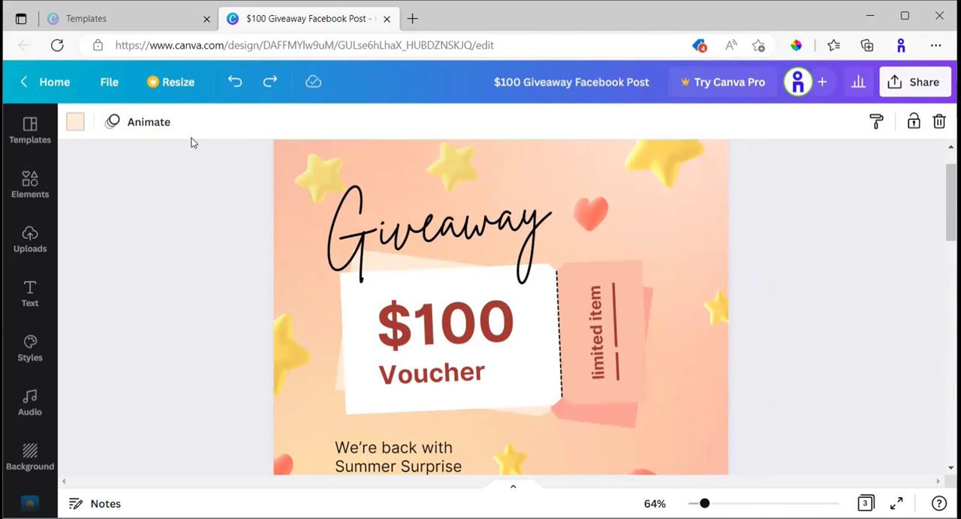
{"action": "scroll", "coordinate": [445, 191], "scroll_direction": "down", "scroll_amount": 12}
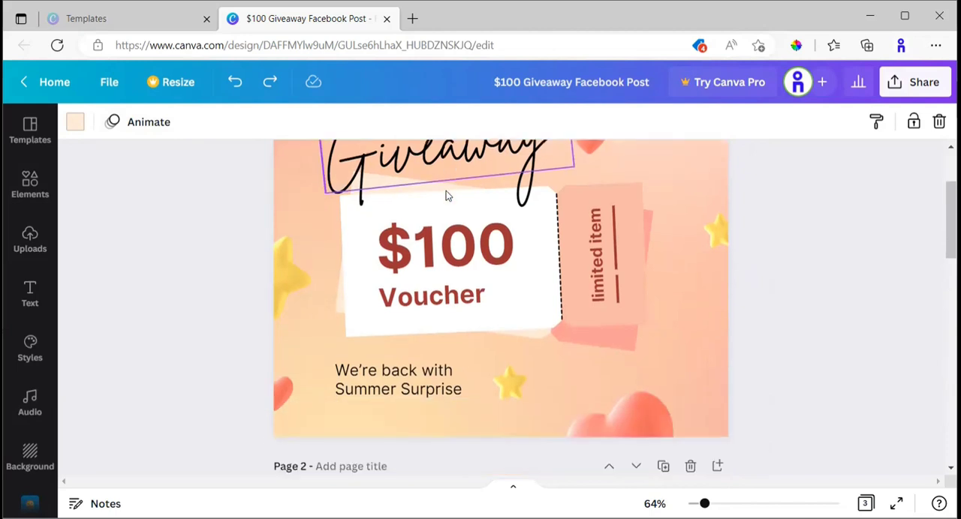
{"action": "scroll", "coordinate": [470, 312], "scroll_direction": "down", "scroll_amount": 1}
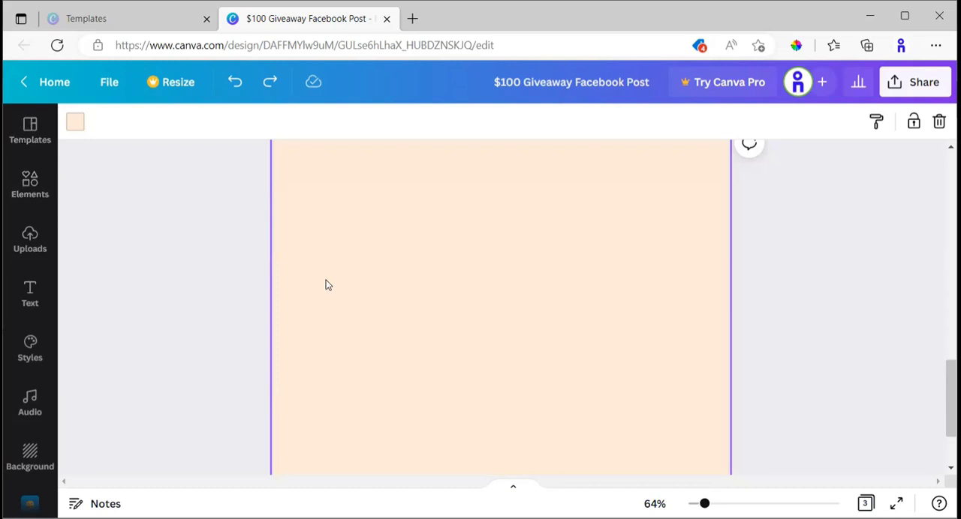
{"action": "scroll", "coordinate": [591, 311], "scroll_direction": "up", "scroll_amount": 3}
{"action": "scroll", "coordinate": [593, 312], "scroll_direction": "down", "scroll_amount": 2}
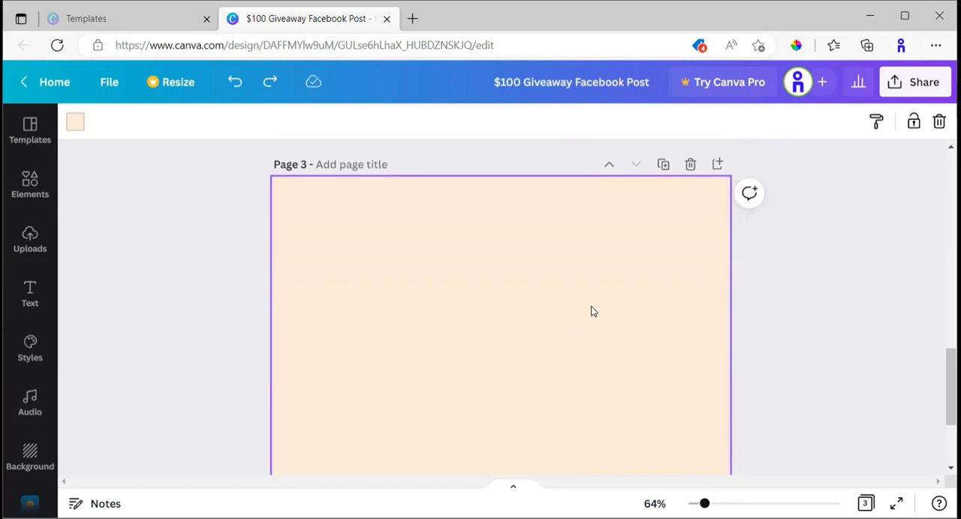